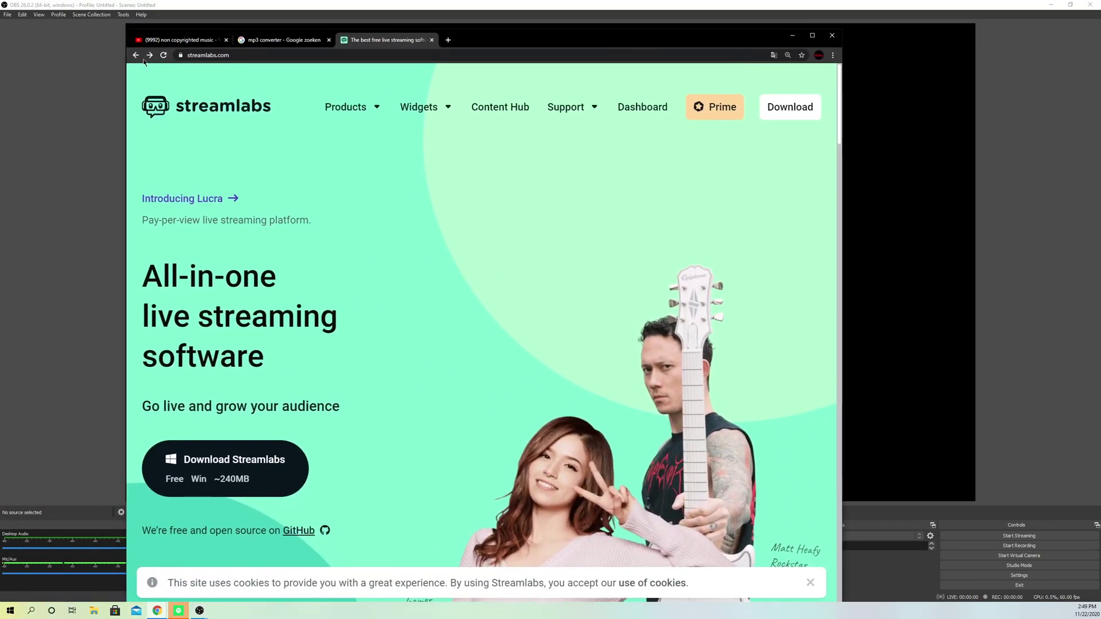
Return to the Google results for 'streamlabs' and open the first result, streamlabs.com.
click(135, 55)
drag(355, 101, 285, 101)
click(367, 101)
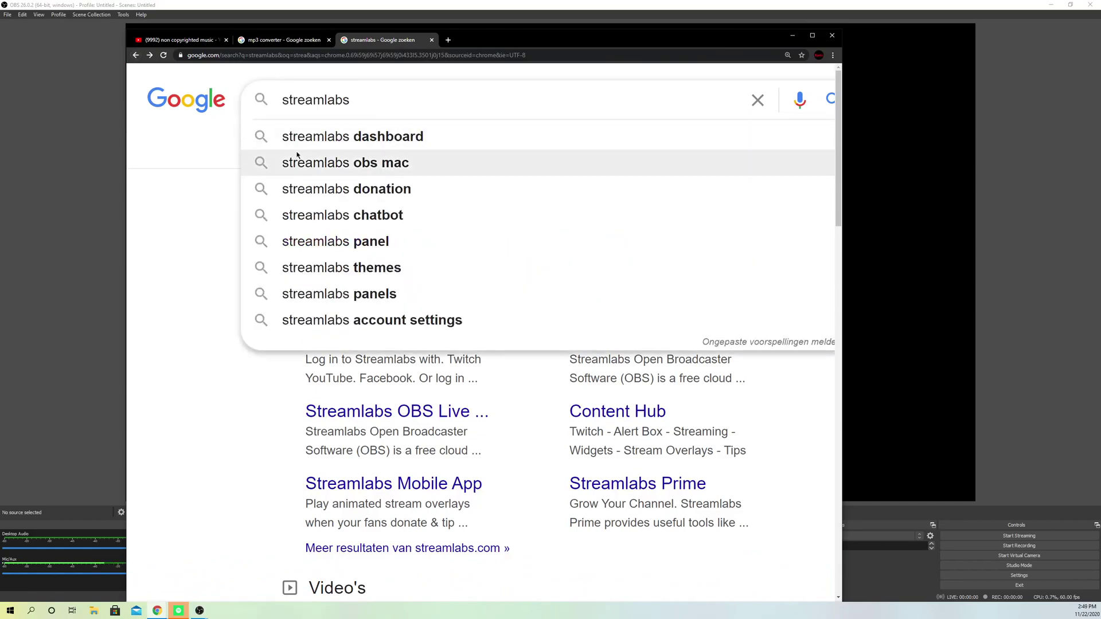
click(202, 195)
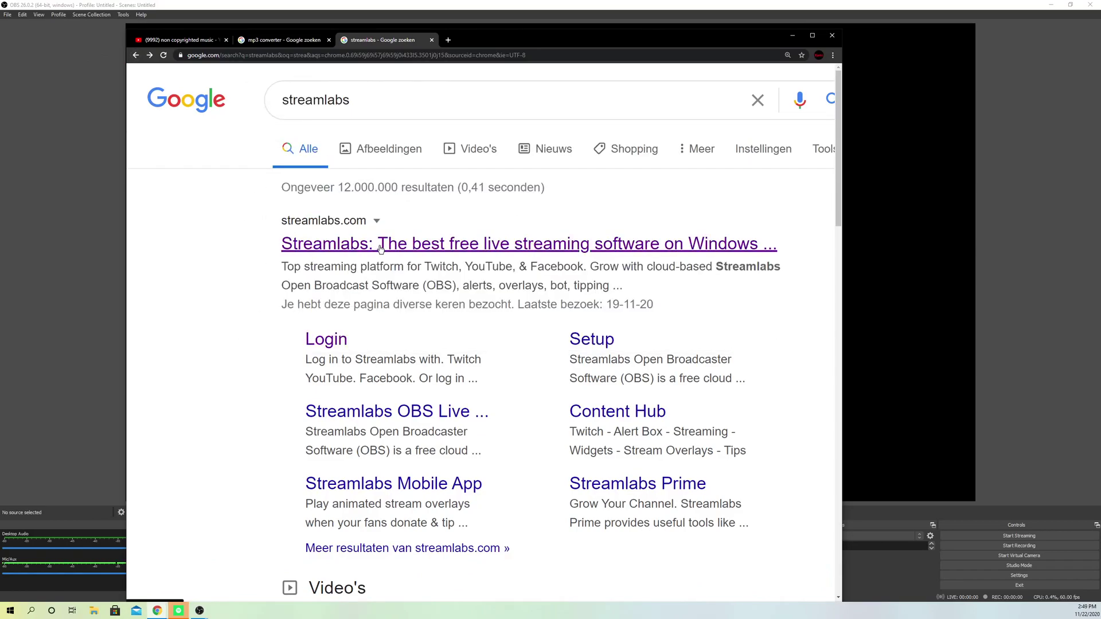
click(356, 245)
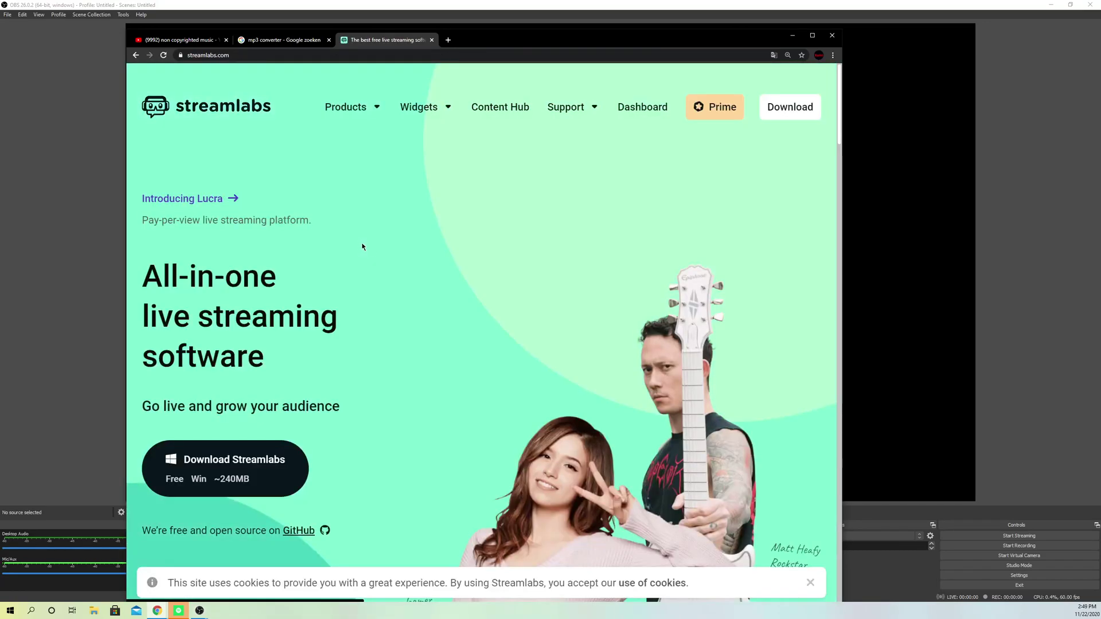
Go to the Streamlabs dashboard and search its pages for 'chat'.
click(653, 112)
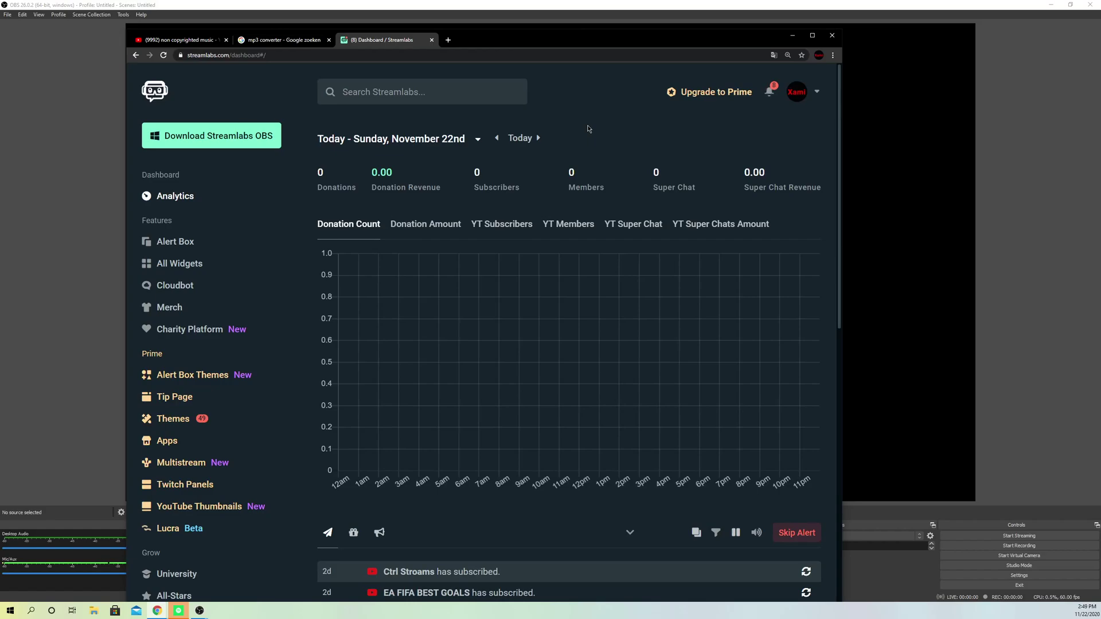
click(457, 94)
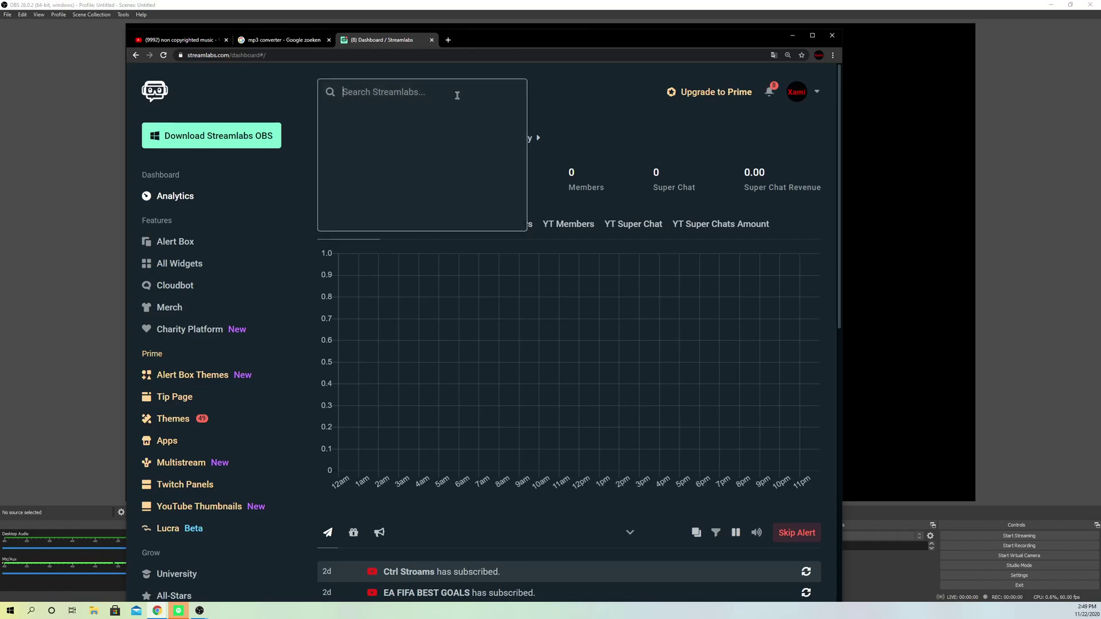
text(chat)
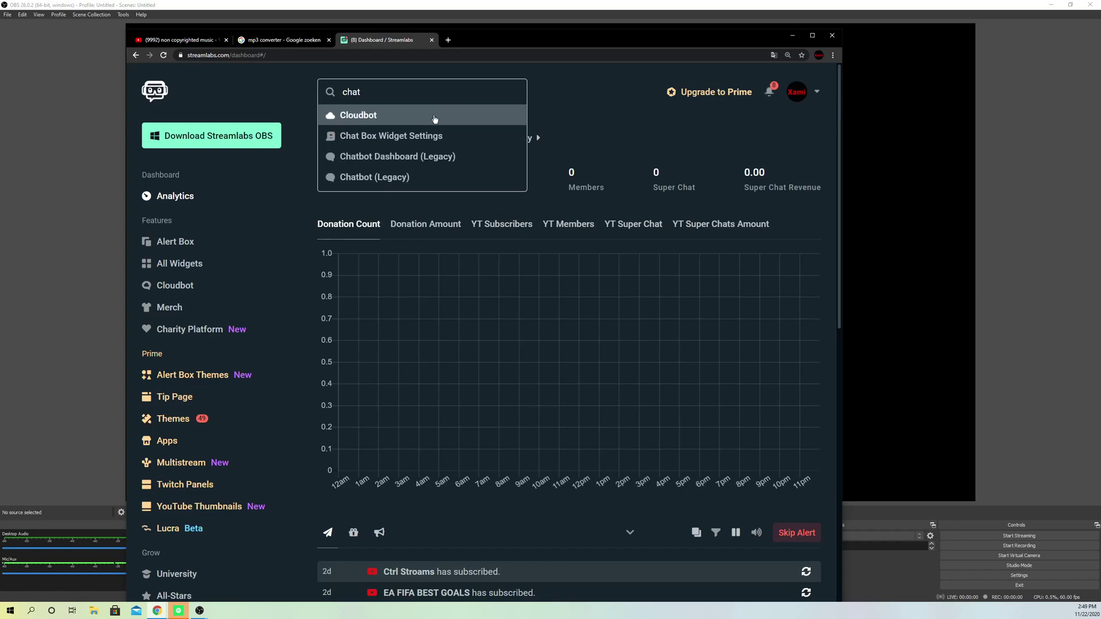
Open Chat Box Widget Settings and scroll down to the theme options.
click(457, 136)
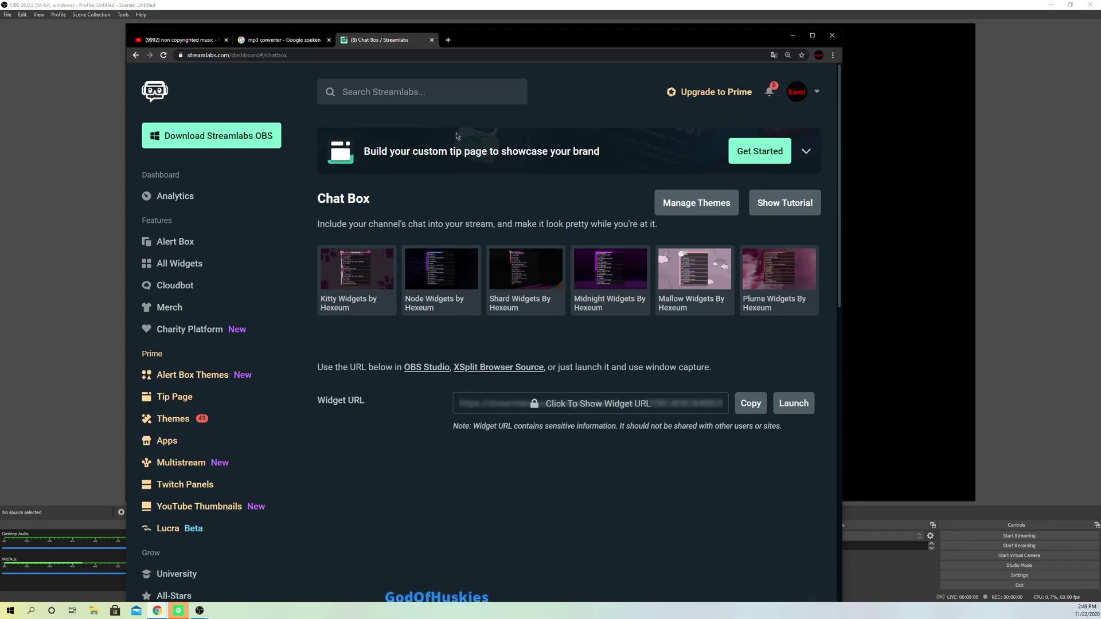
scroll(453, 230, down, 2)
scroll(464, 261, up, 2)
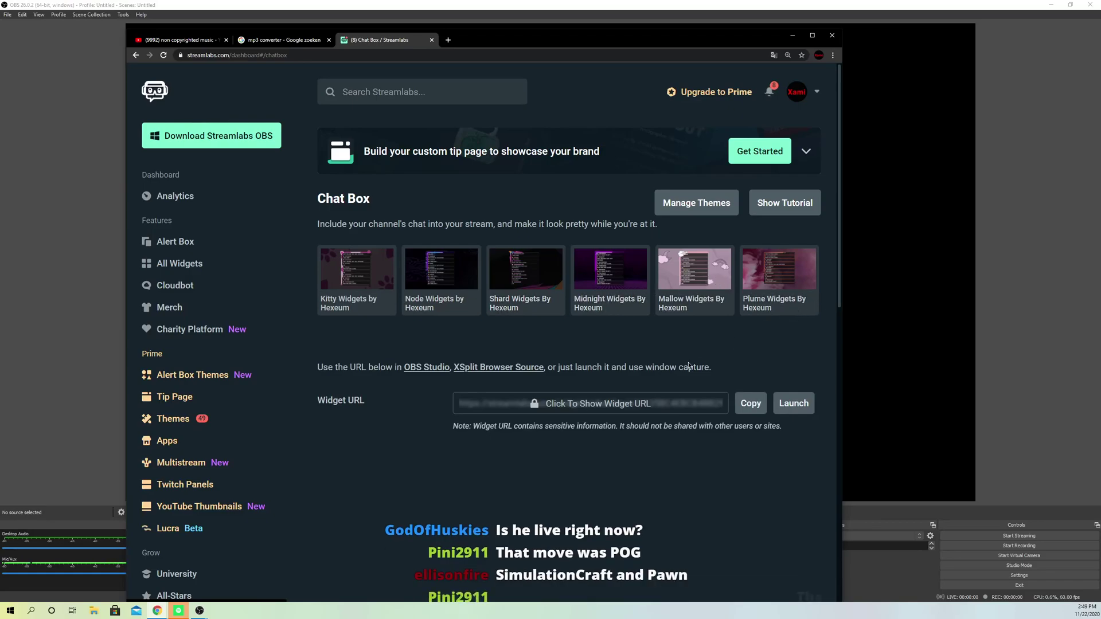
scroll(418, 360, down, 5)
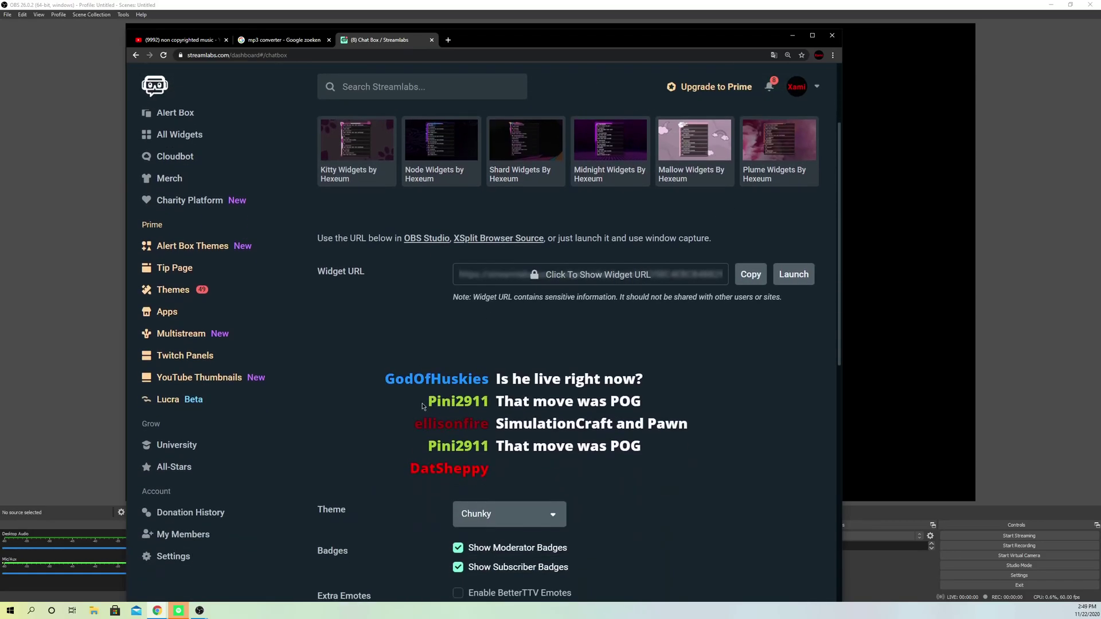
scroll(472, 394, down, 1)
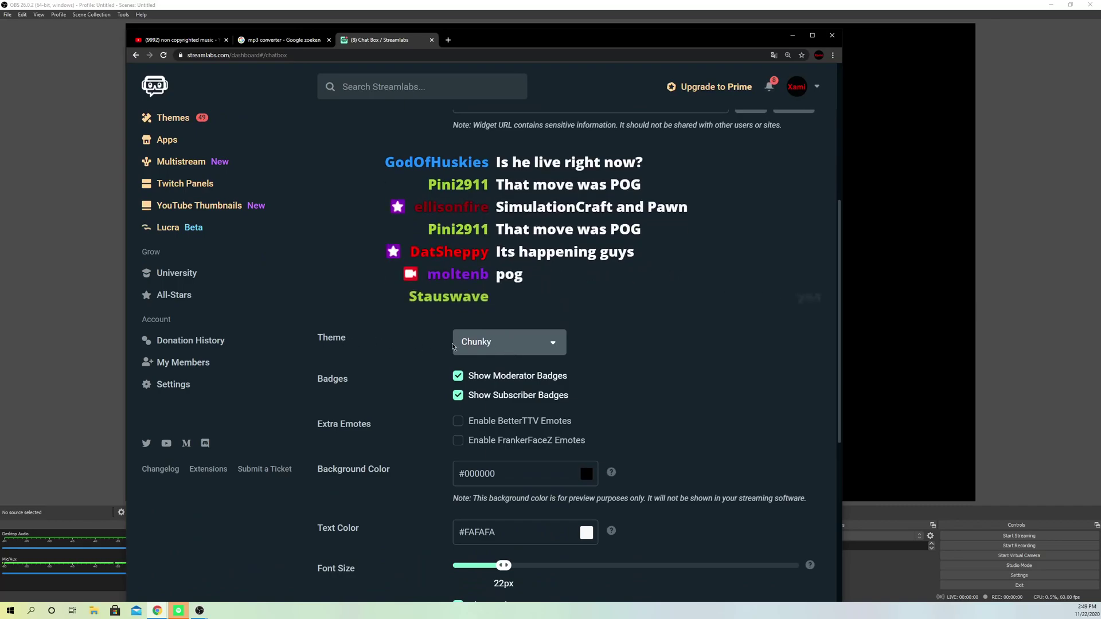
Preview the Boxed, Twitch and Clean chat themes, then settle on Chunky.
click(508, 343)
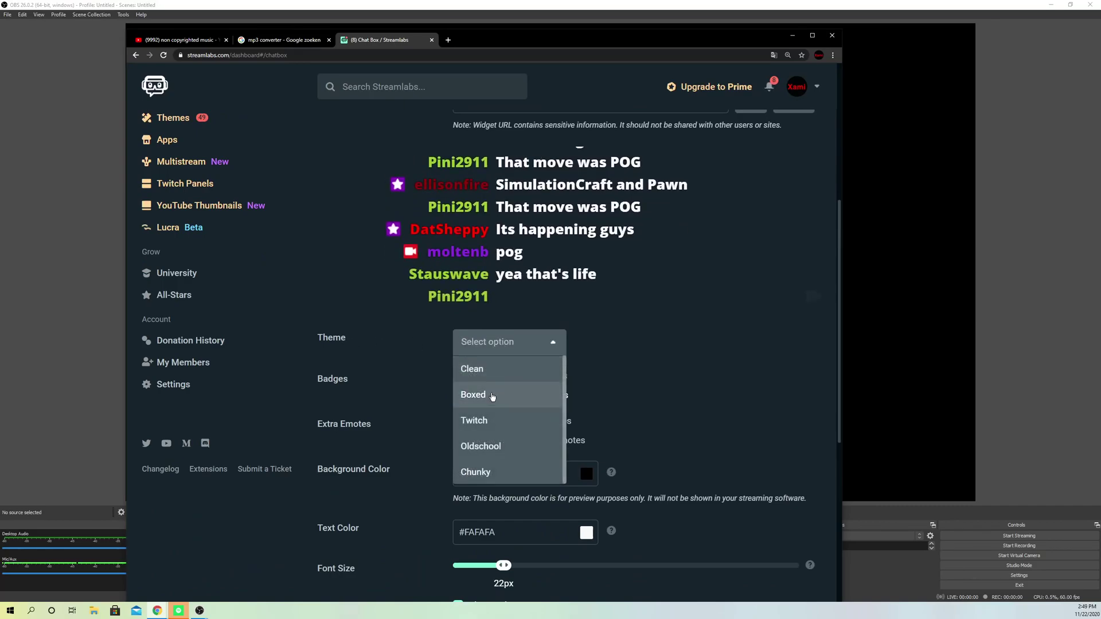
click(492, 395)
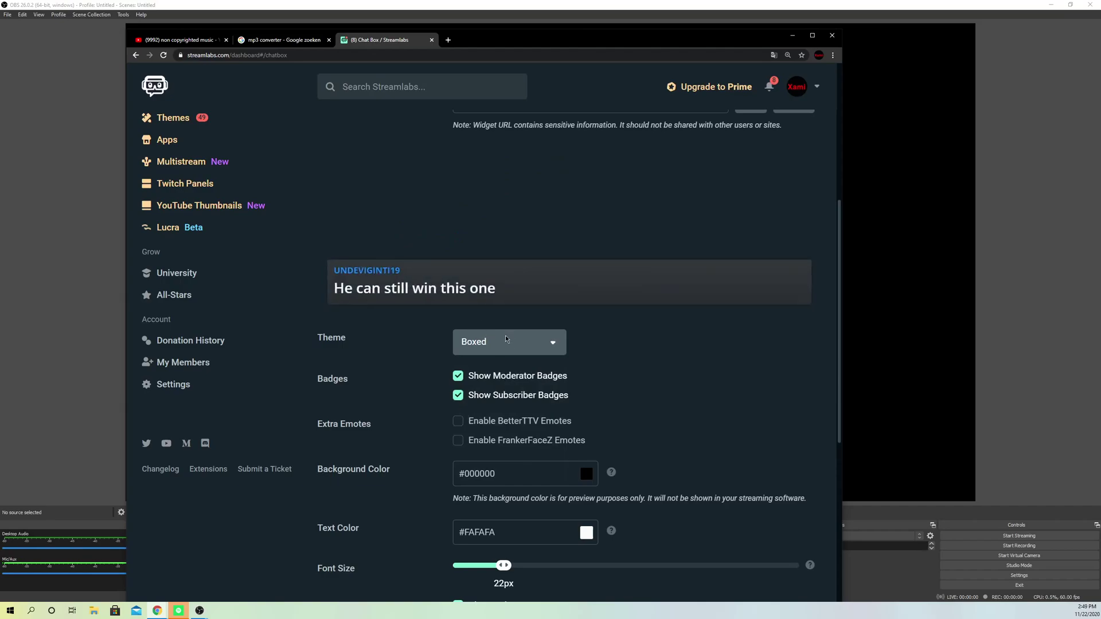
click(509, 342)
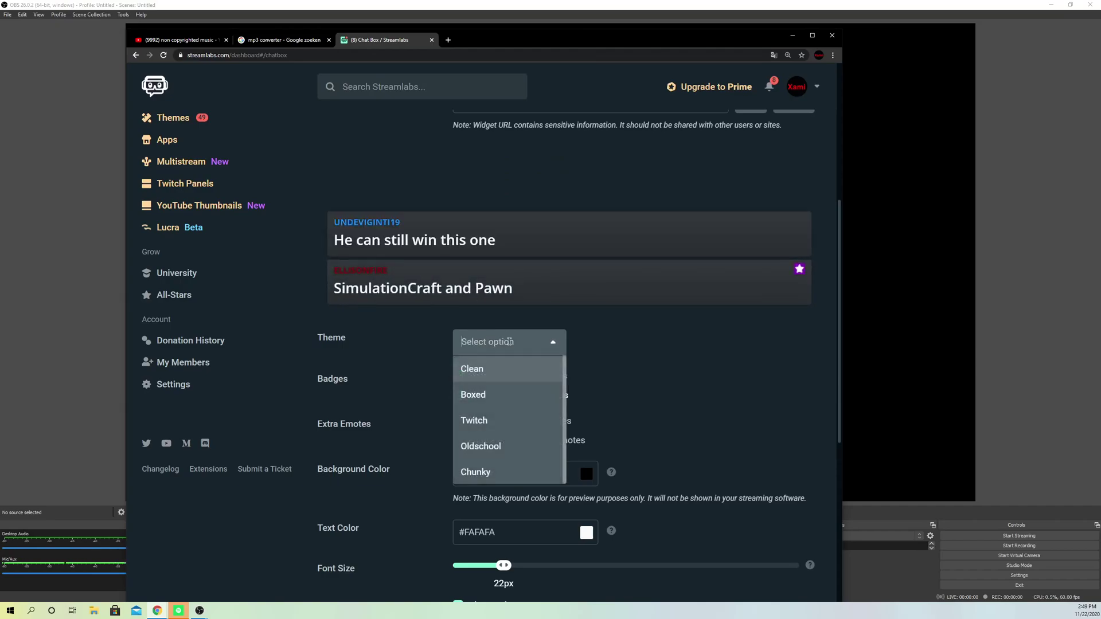
click(493, 427)
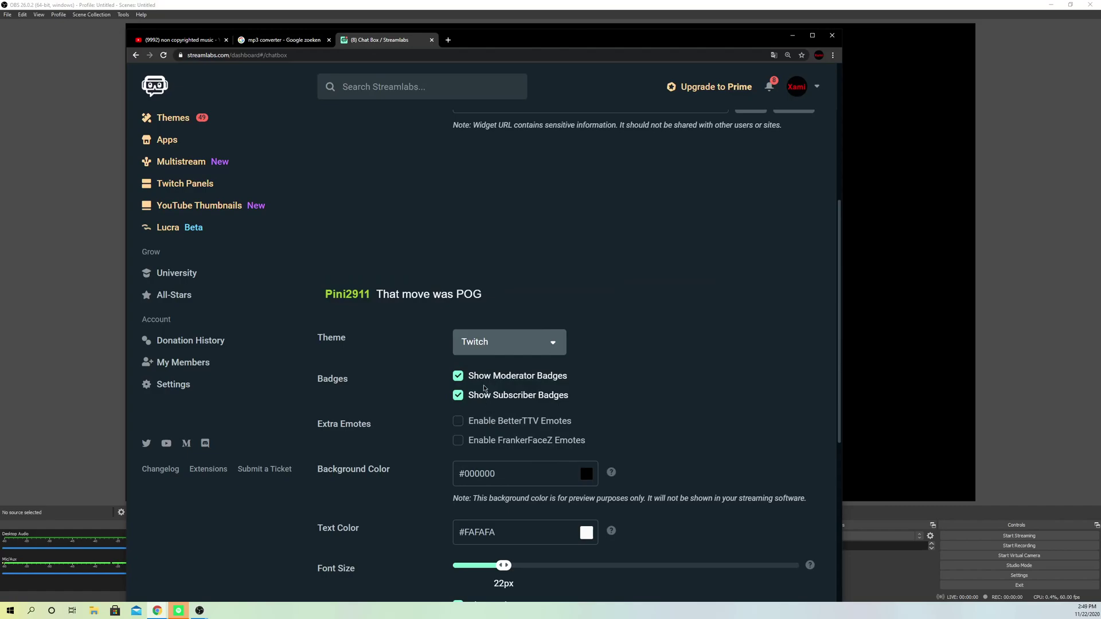
click(506, 351)
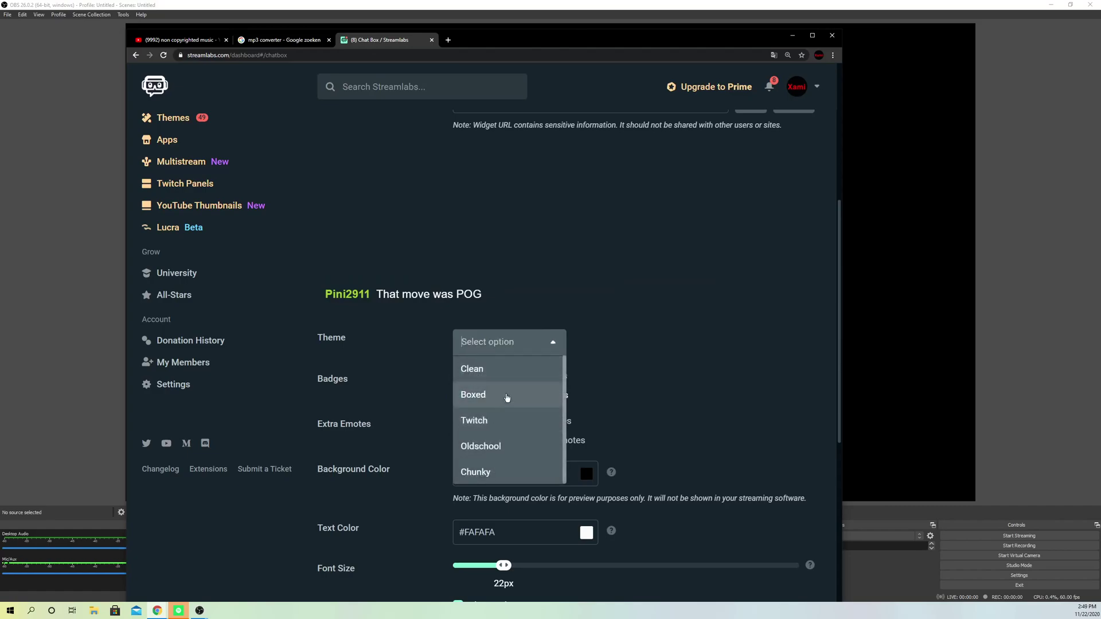
click(500, 467)
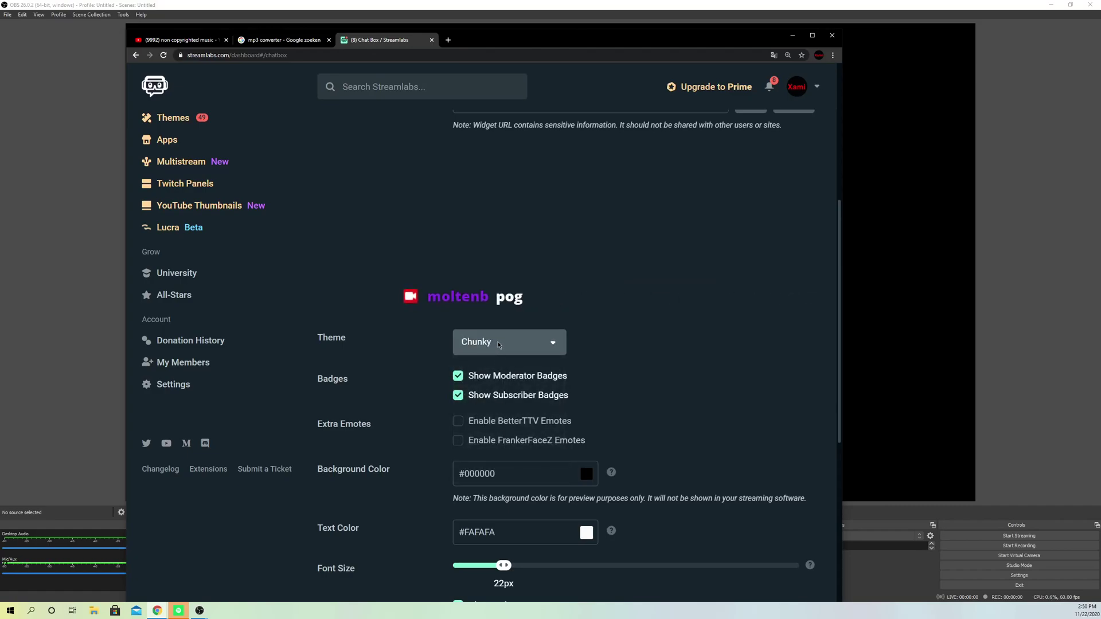
click(511, 343)
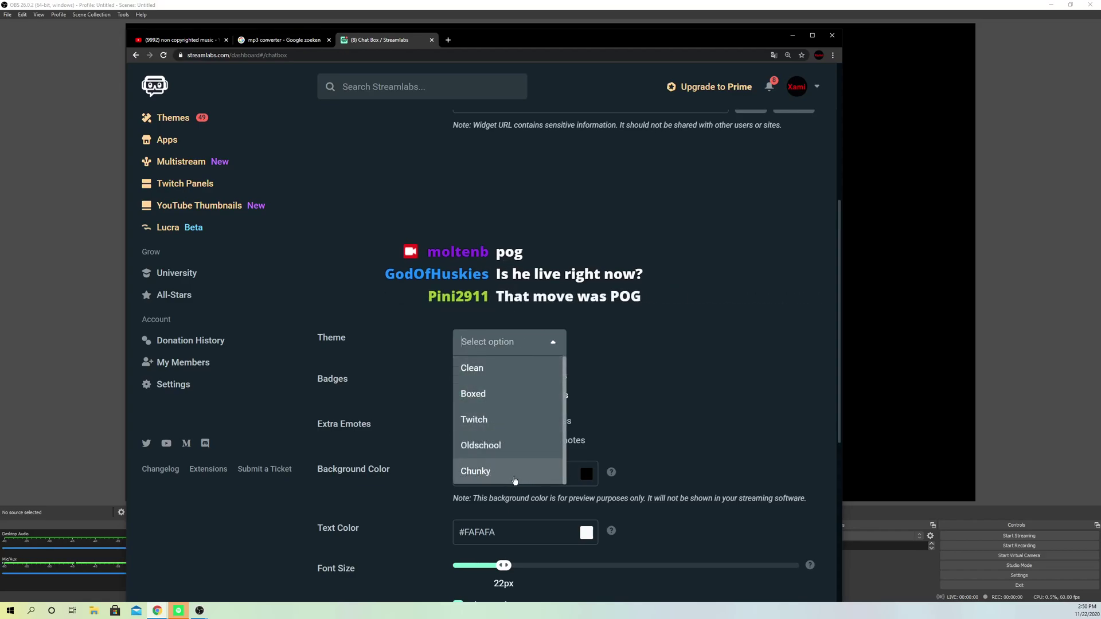
click(496, 380)
click(502, 343)
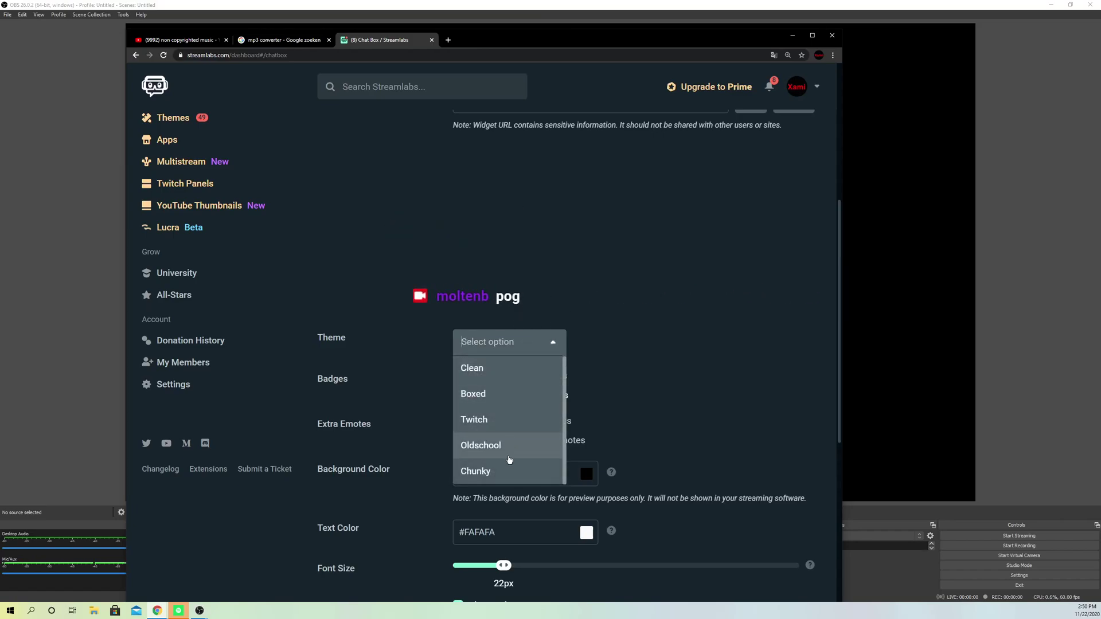
click(505, 470)
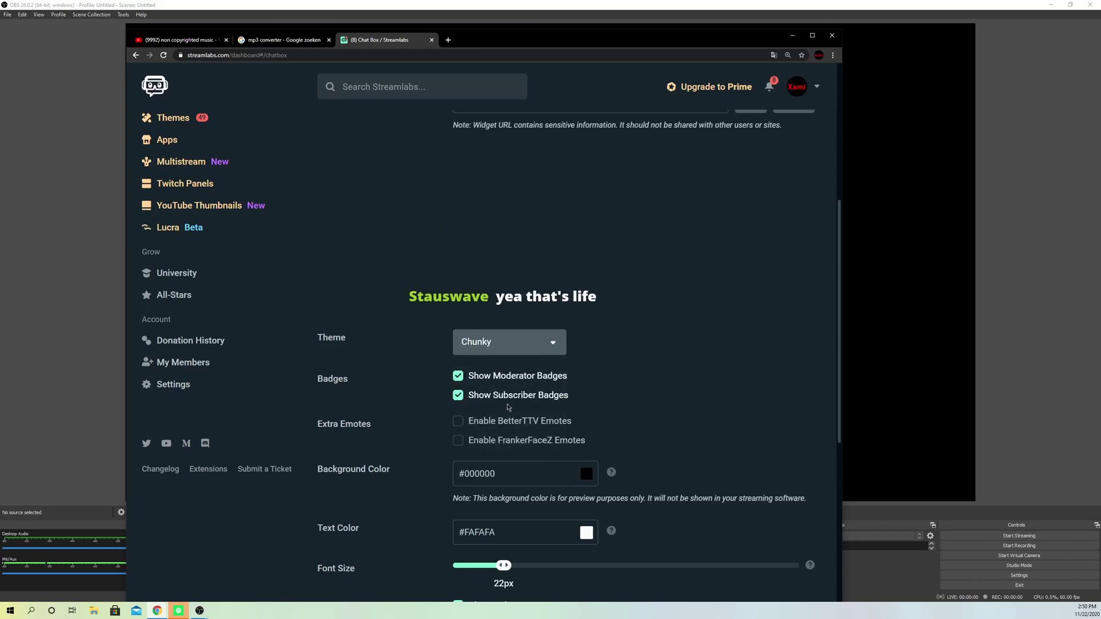
scroll(507, 405, down, 3)
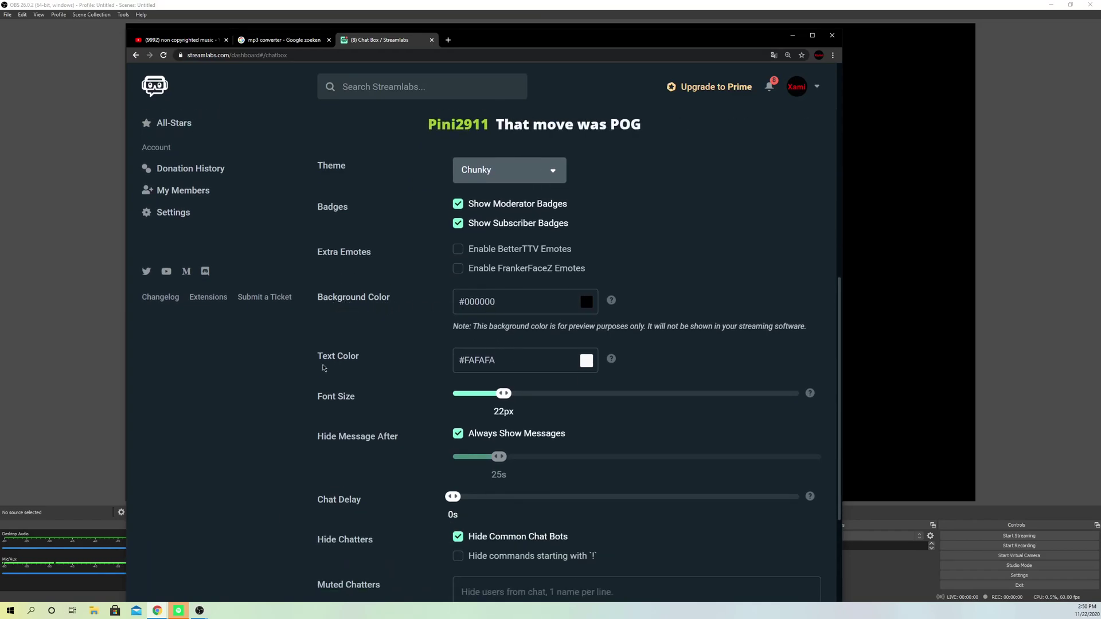
scroll(415, 397, down, 2)
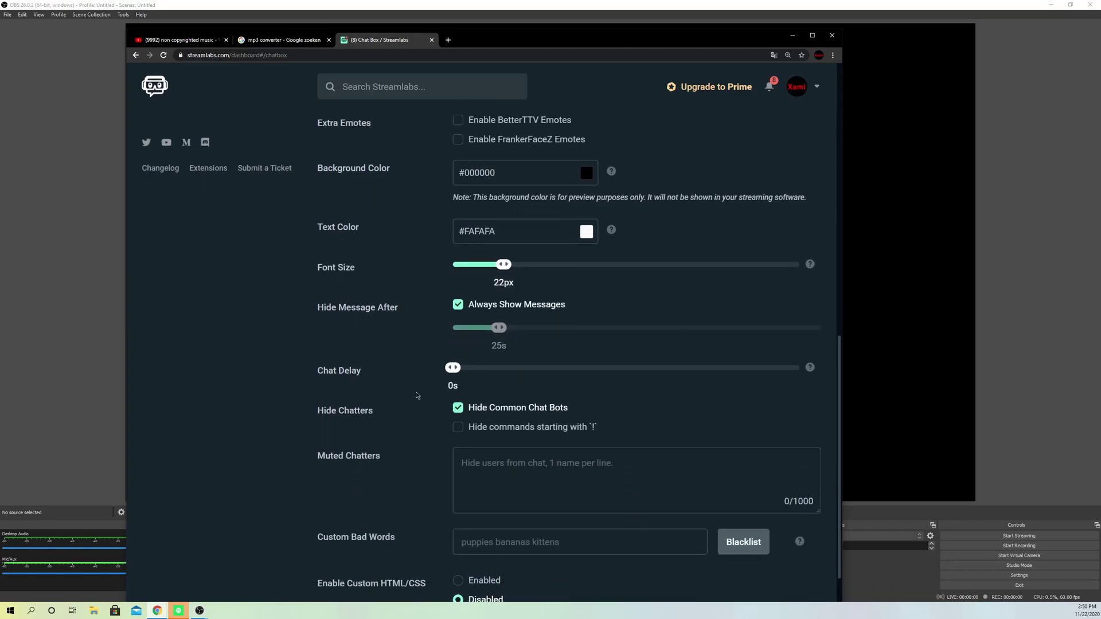
scroll(417, 396, down, 1)
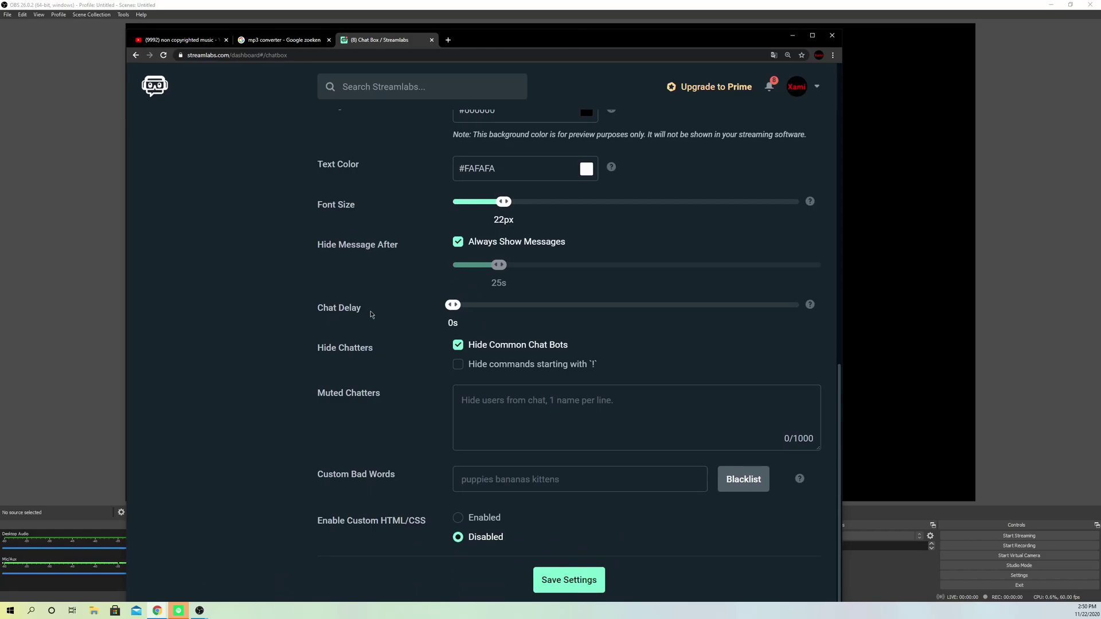
click(476, 482)
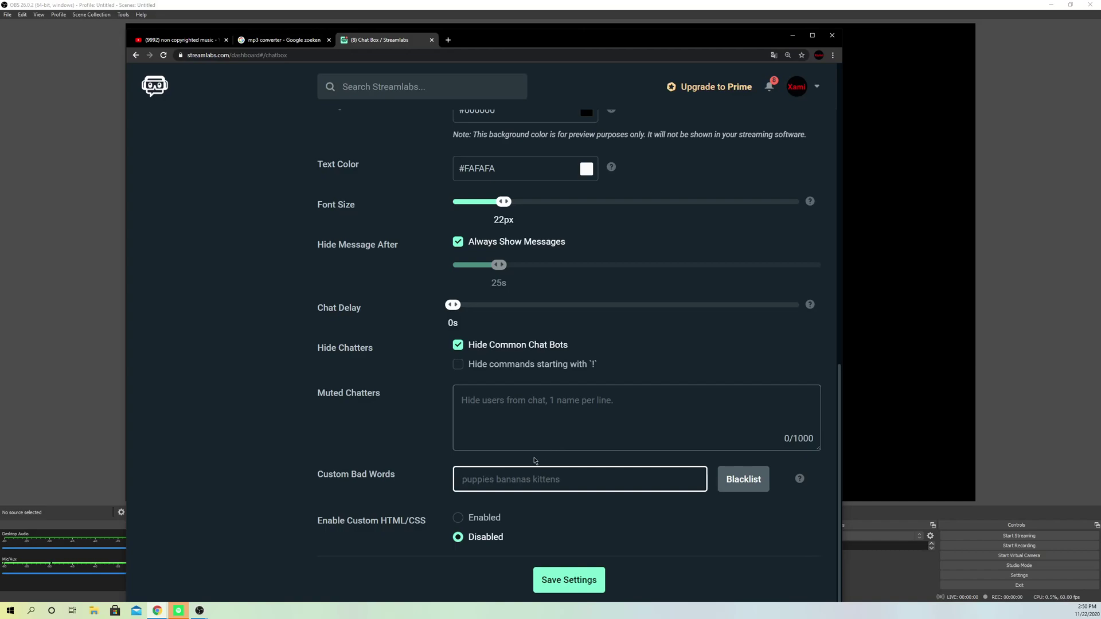
click(429, 412)
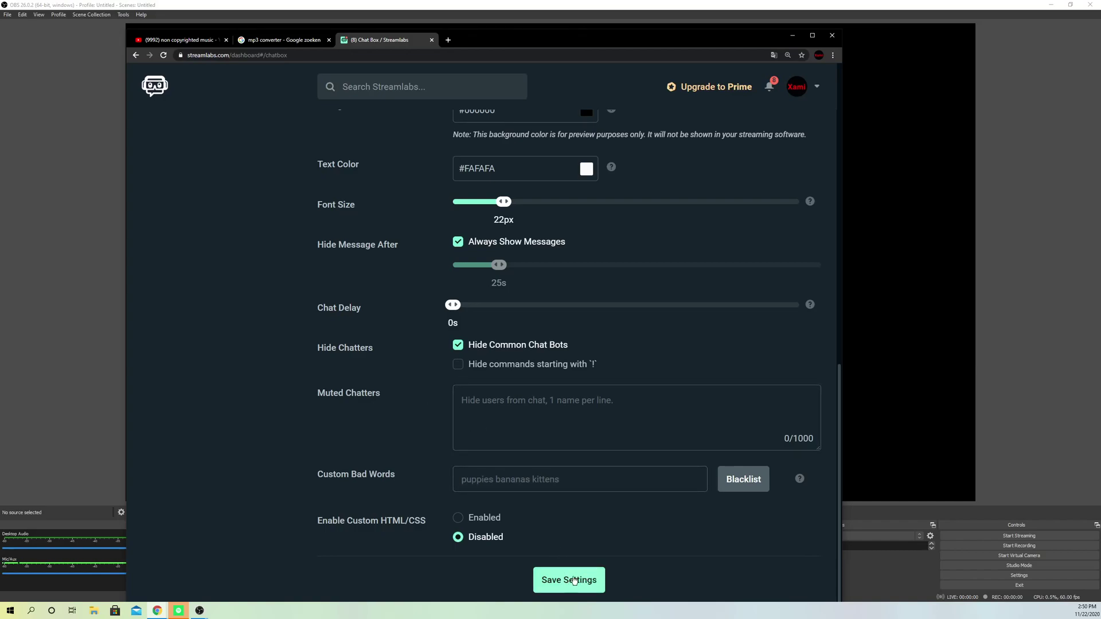
Copy the Chat Box widget URL and minimise Chrome to return to OBS.
scroll(510, 468, up, 4)
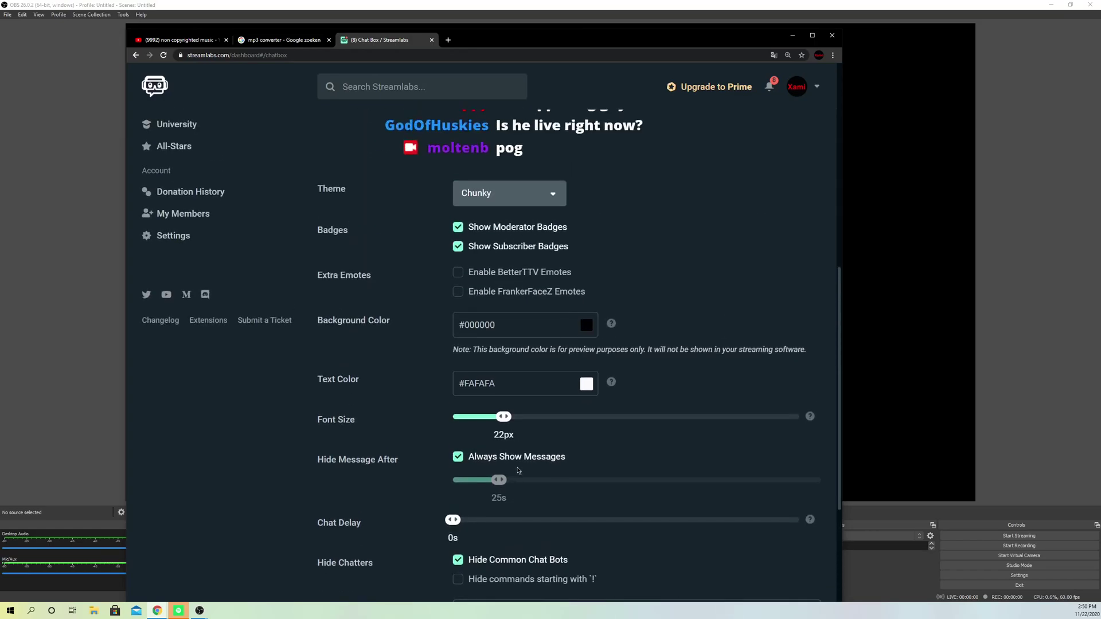
scroll(518, 470, up, 7)
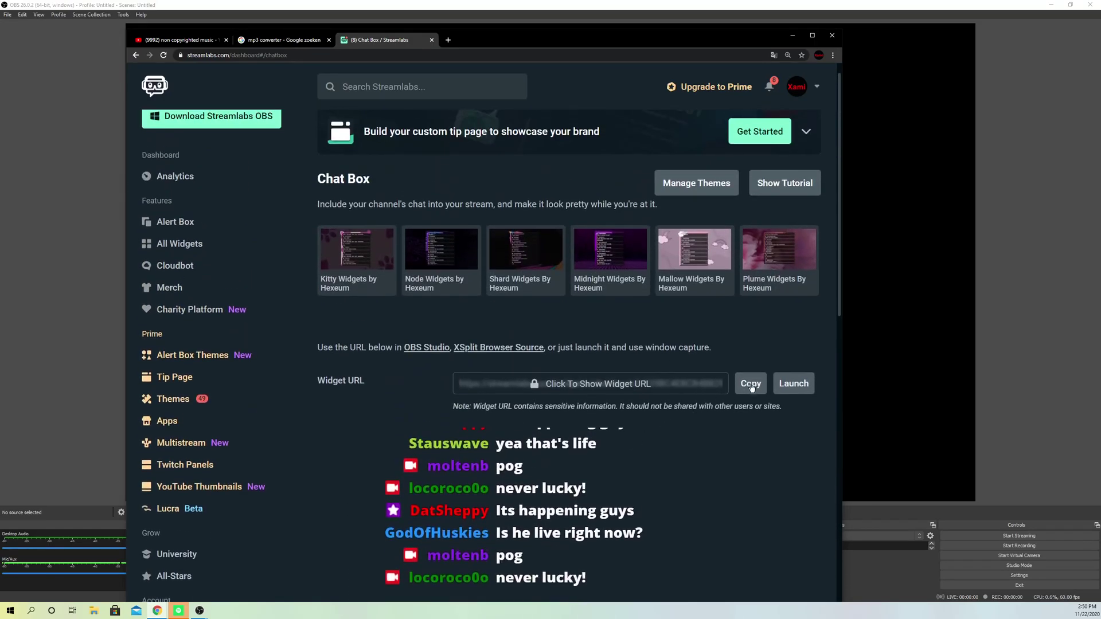
click(751, 387)
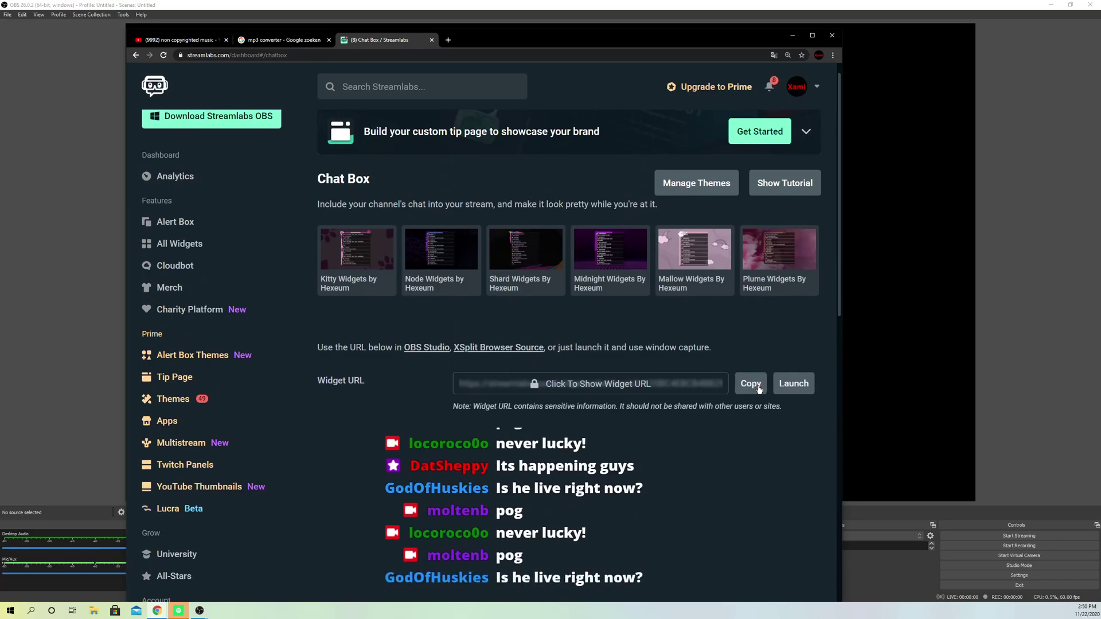
click(758, 390)
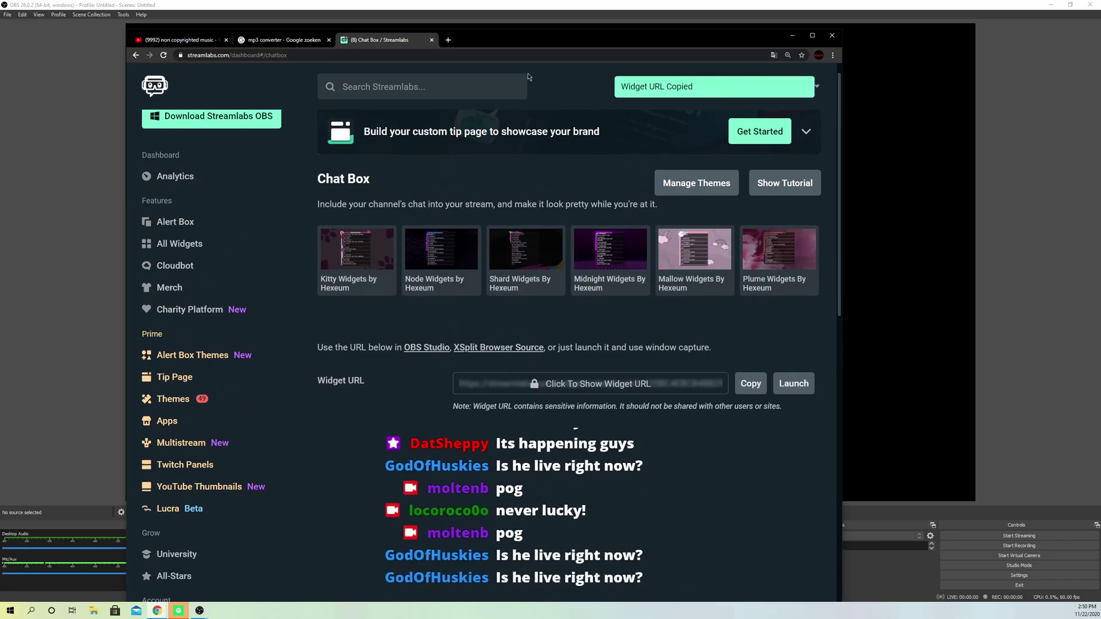
click(793, 35)
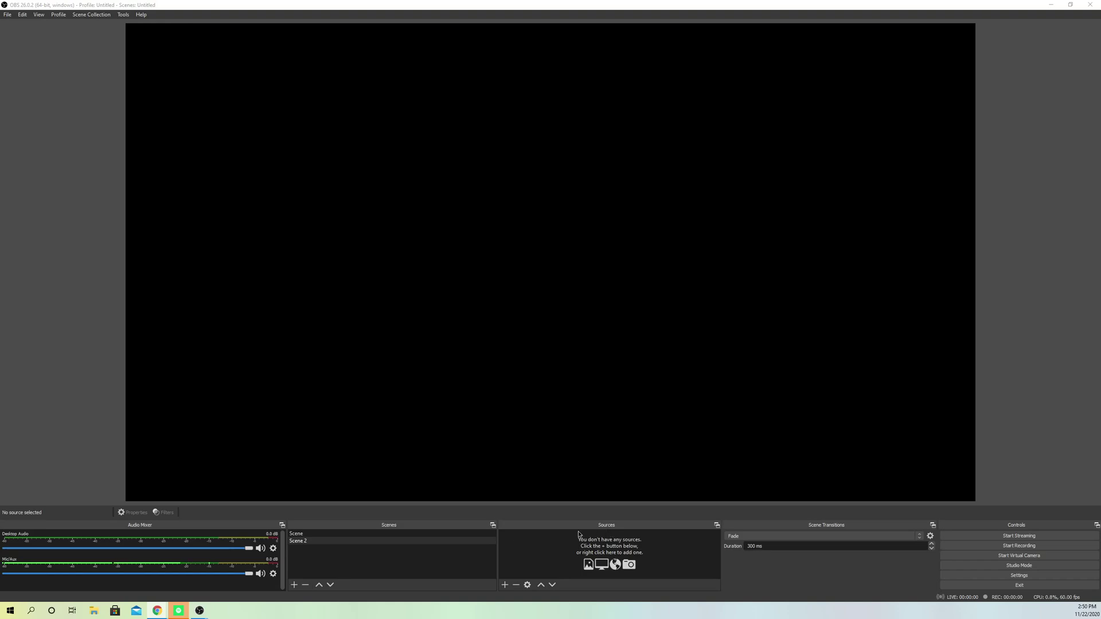
Add a Browser source to Scene 2 and name it 'chat 2'.
click(508, 584)
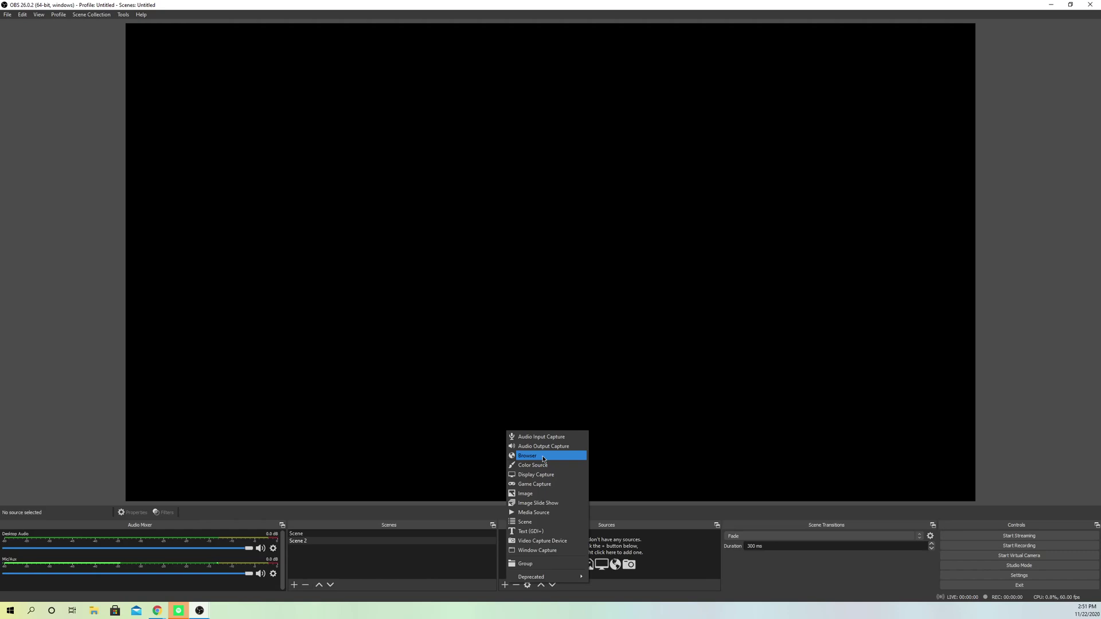
click(543, 457)
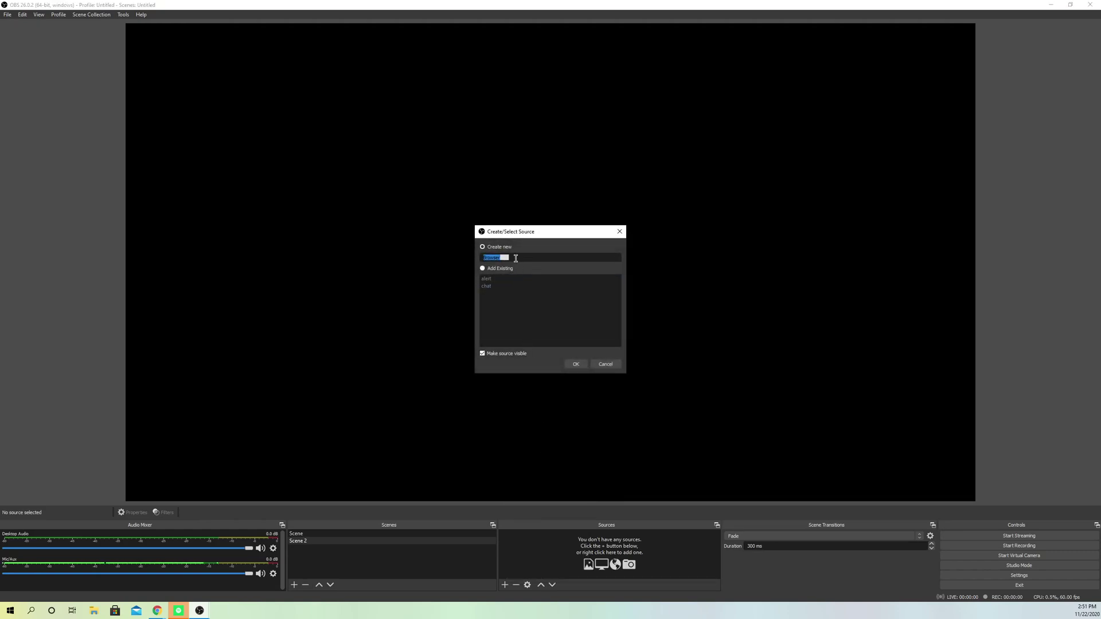
key(BackSpace)
text(chat 2)
Create chat 2, replacing the default page address with the Streamlabs chat widget URL.
click(576, 365)
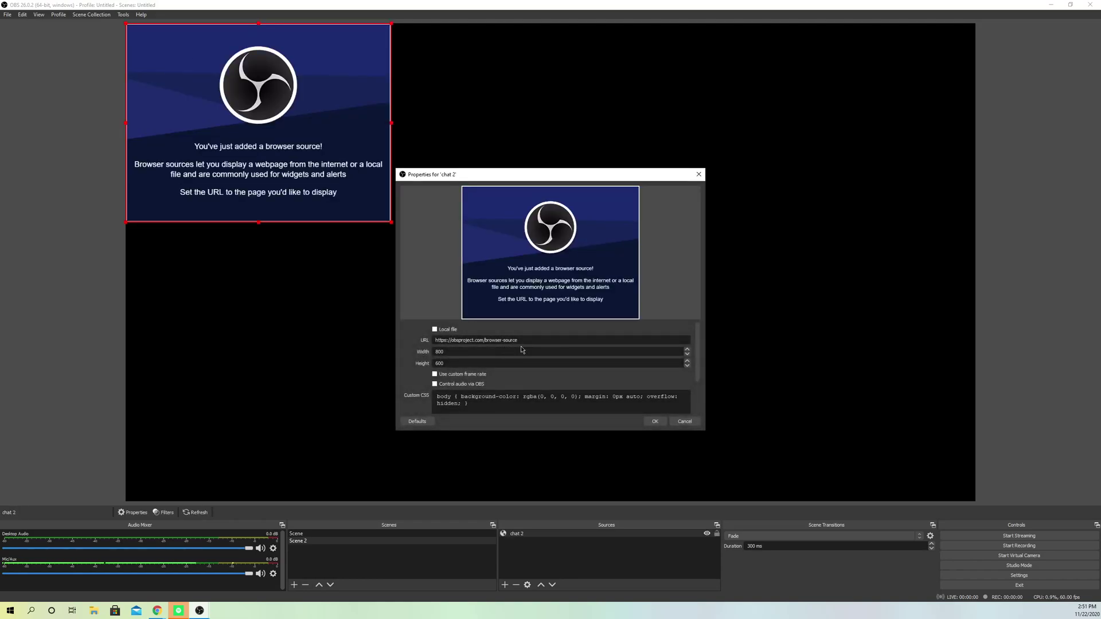
drag(518, 340, 423, 340)
key(BackSpace)
key(Return)
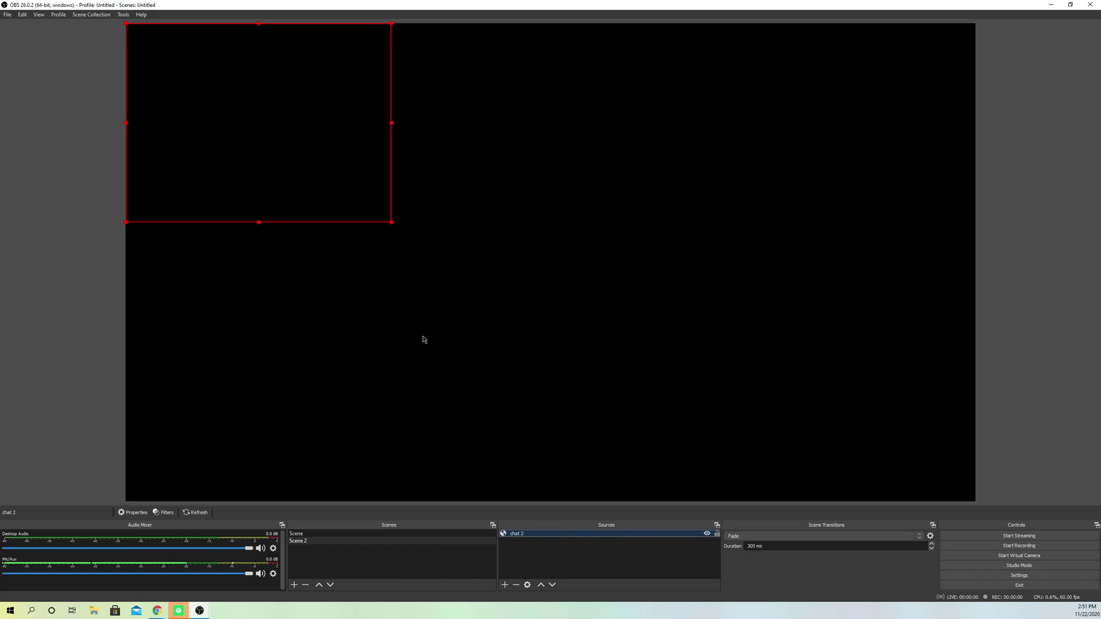
Position the chat 2 box right of centre in the preview.
drag(371, 198, 636, 298)
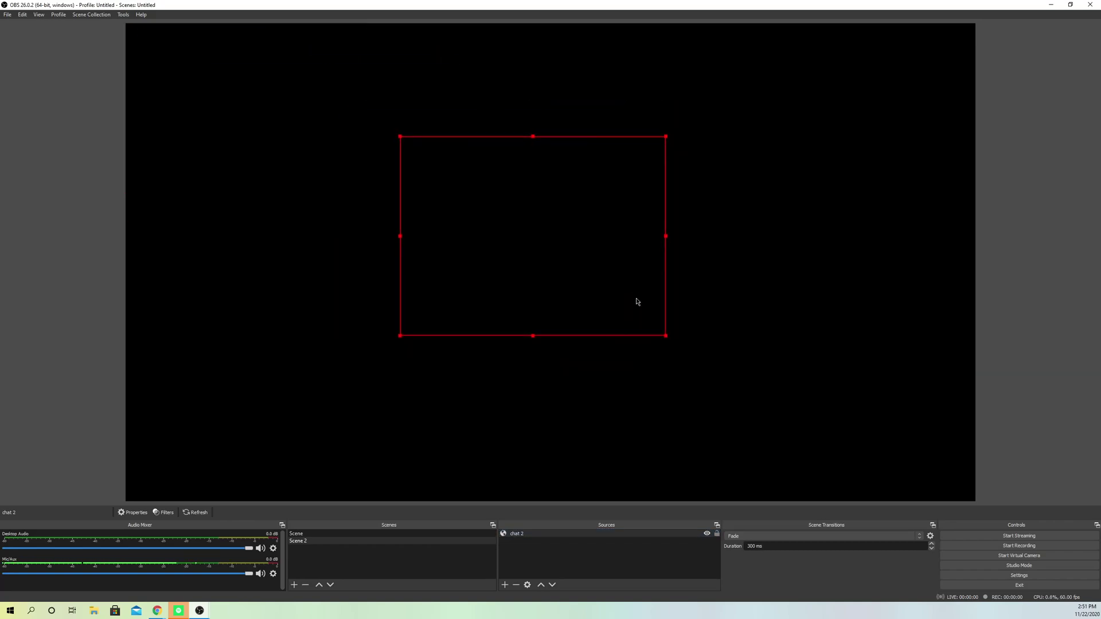
double_click(546, 534)
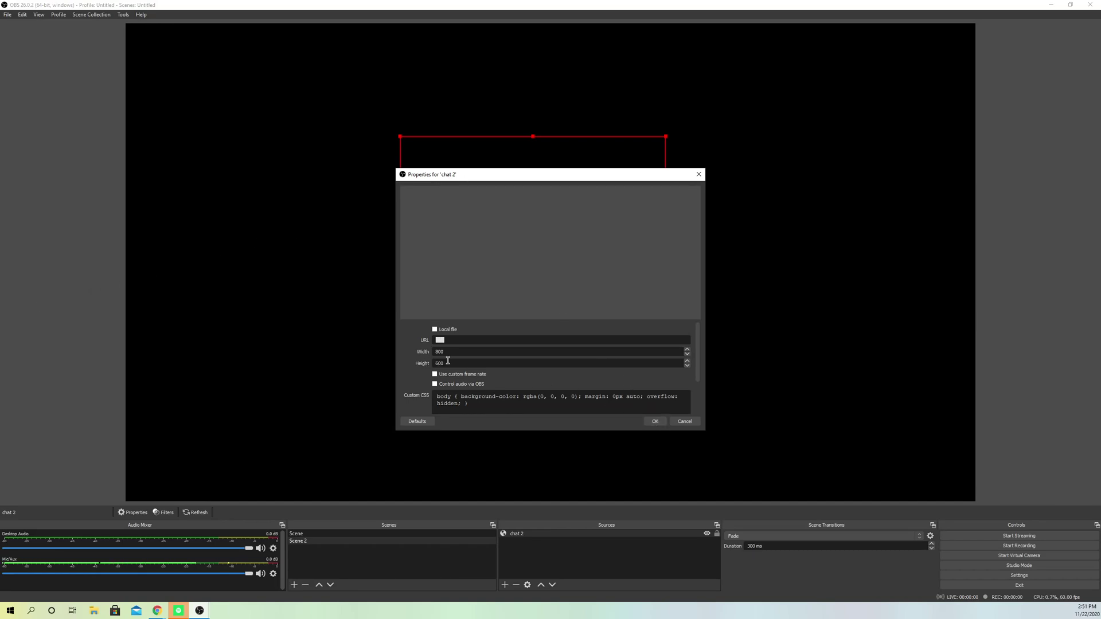
click(653, 421)
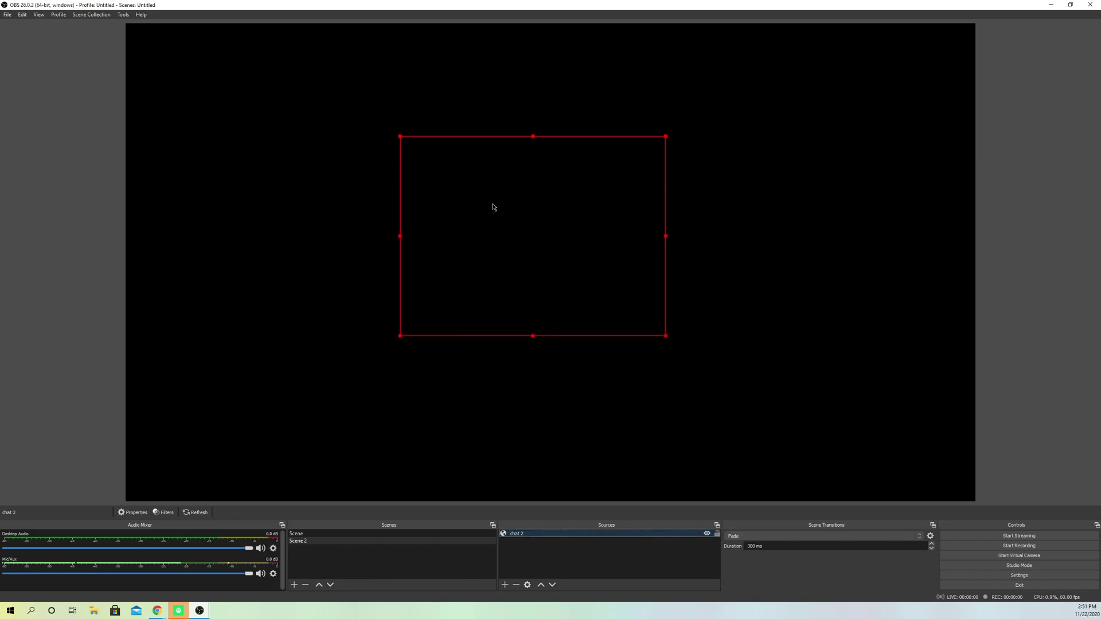
drag(494, 207, 656, 210)
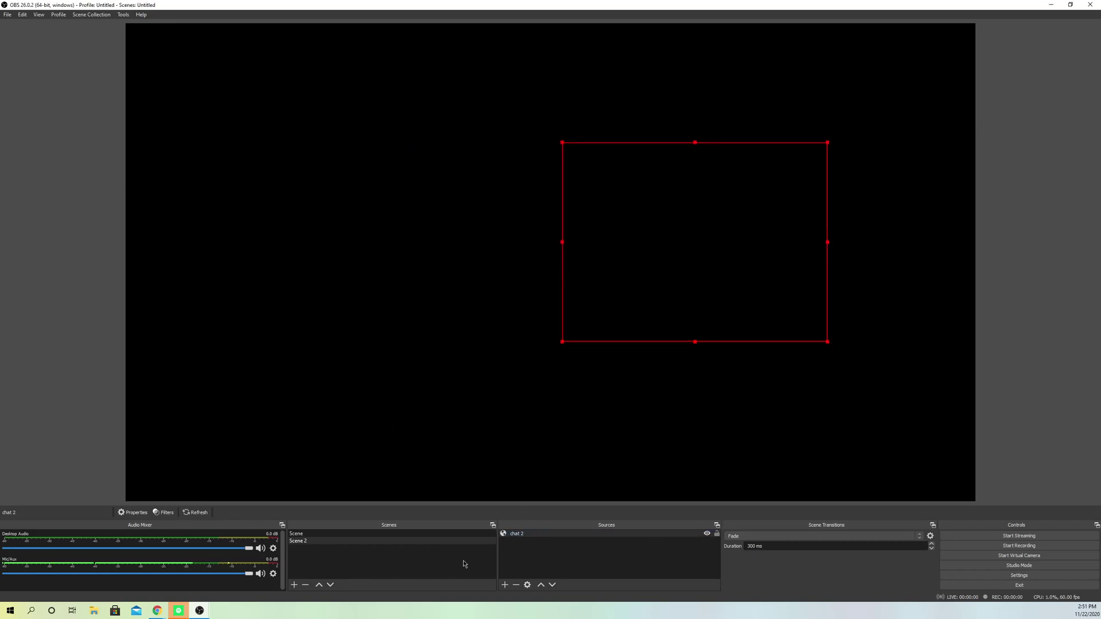
Add a Display Capture source named 'dd' that captures Display 1.
click(504, 585)
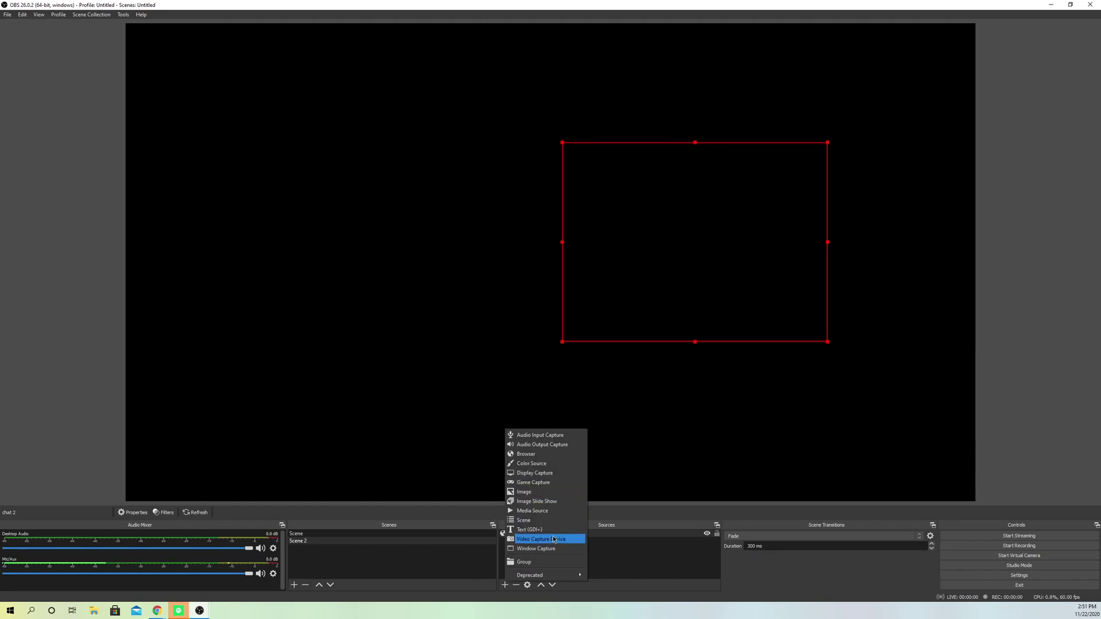
click(549, 475)
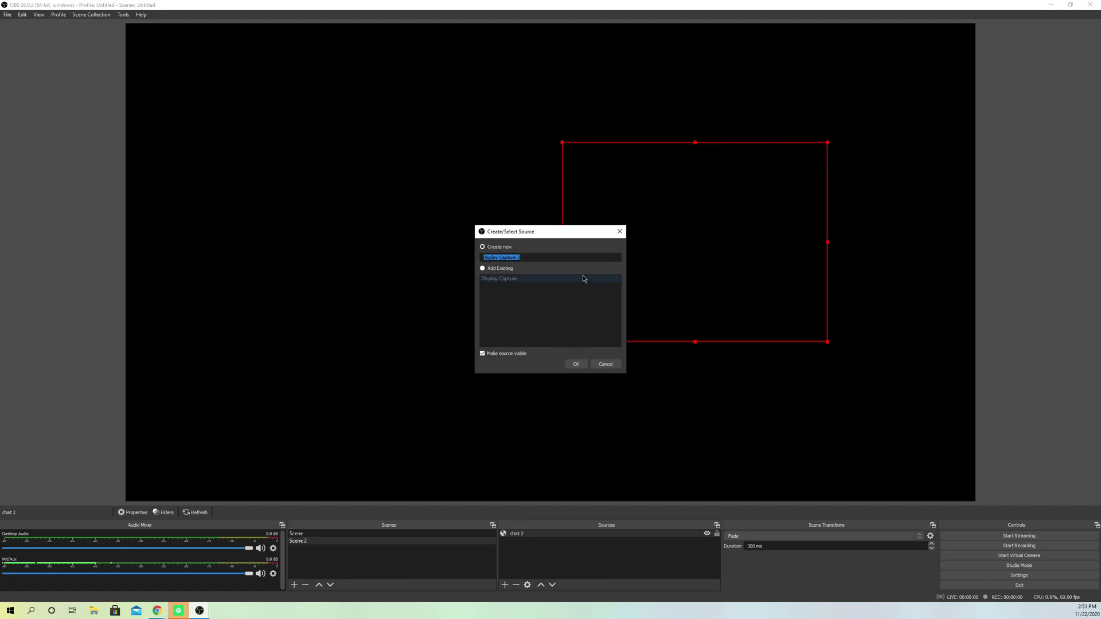
text(c)
click(570, 366)
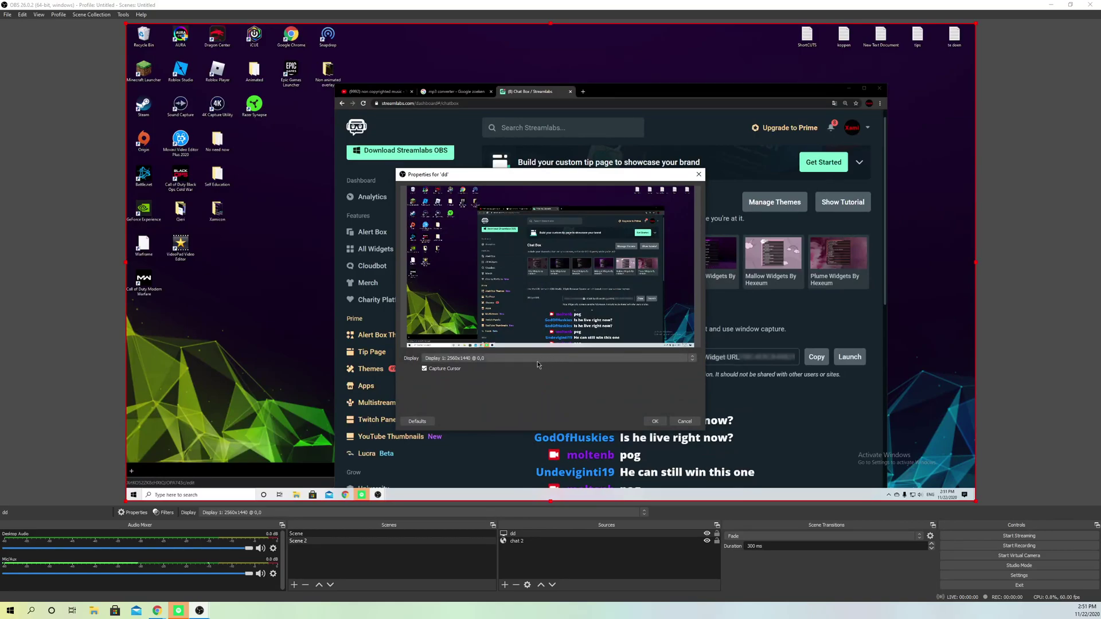
click(499, 359)
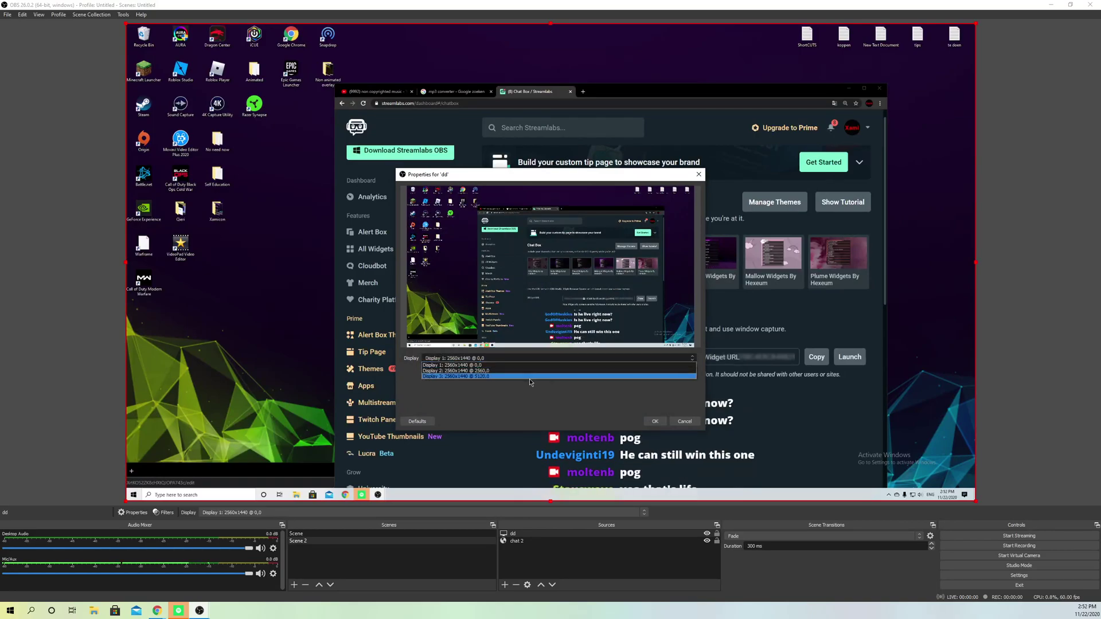
click(491, 366)
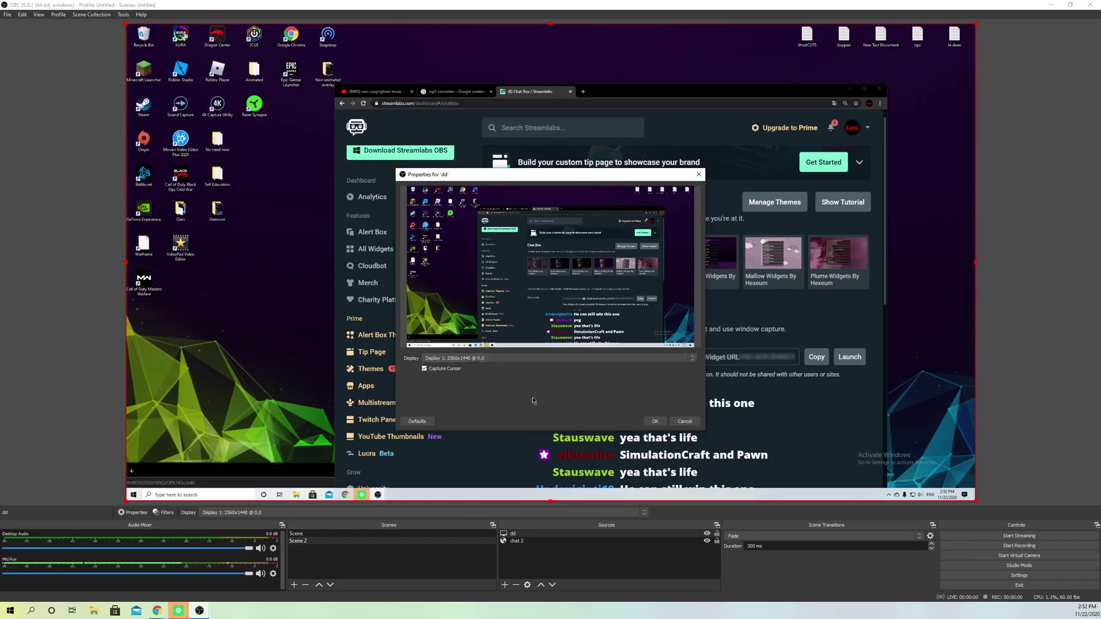
click(659, 422)
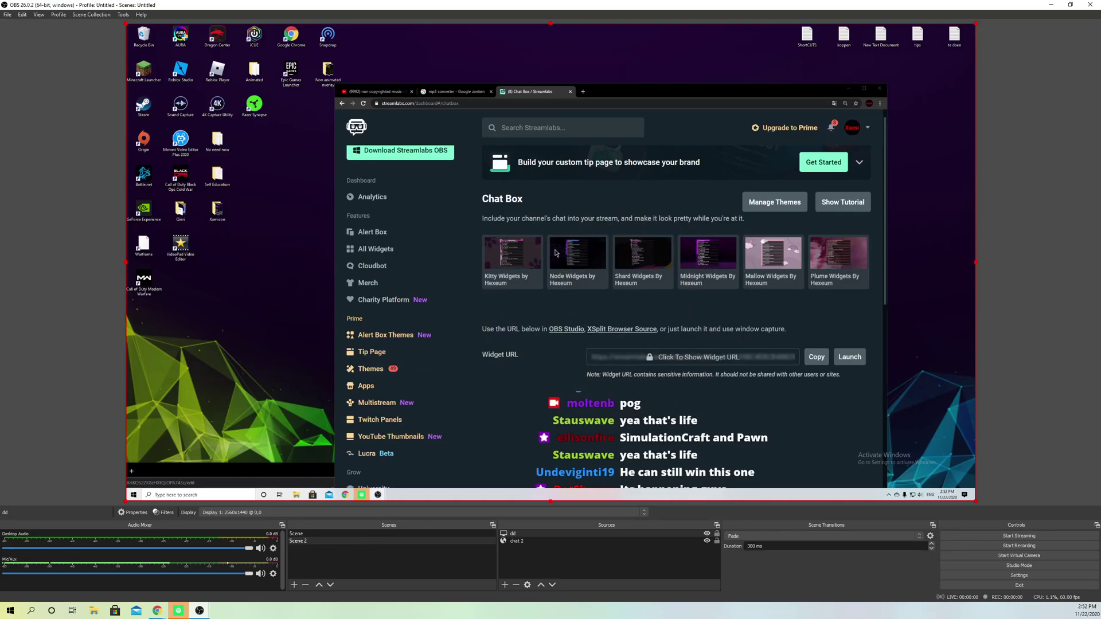
Stretch the dd capture to fill the canvas and nudge chat 2 to the centre.
drag(682, 239, 538, 216)
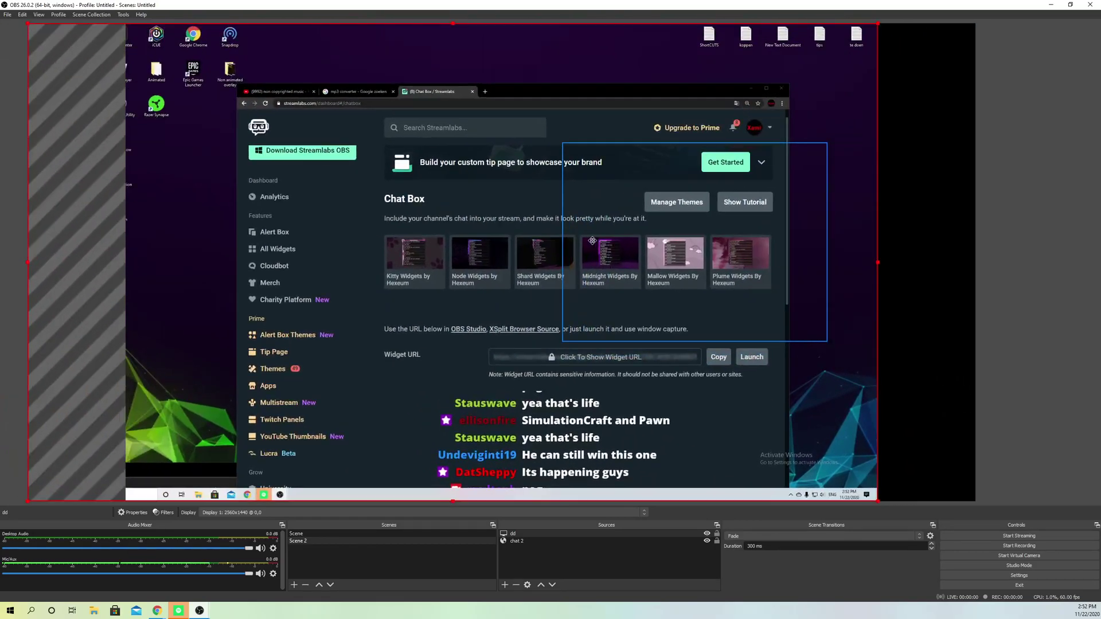
drag(592, 241, 592, 308)
drag(673, 95, 222, 482)
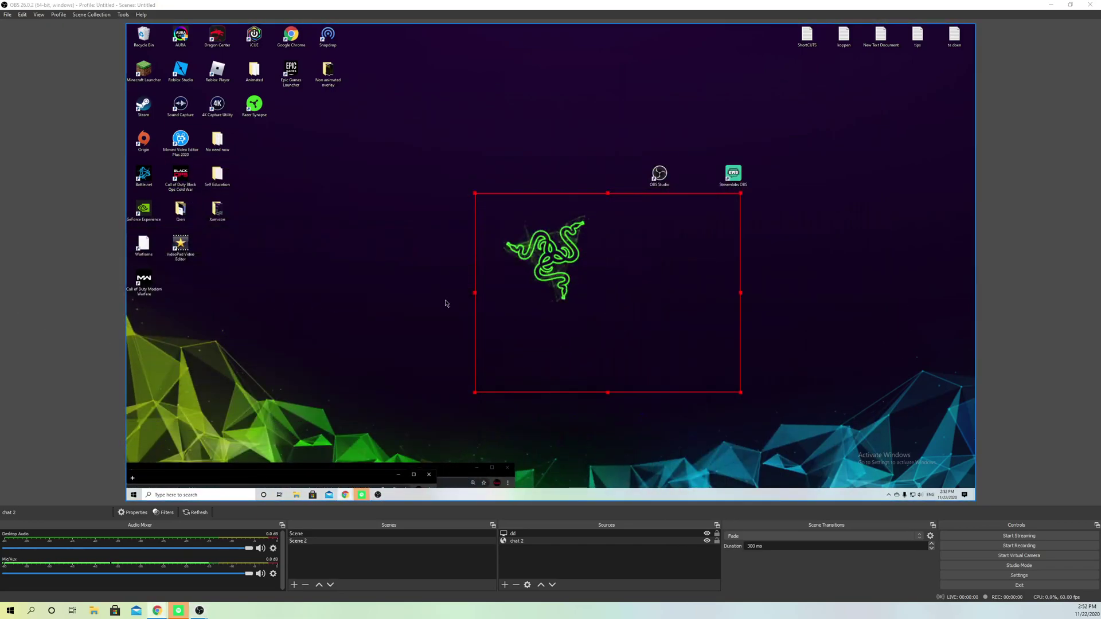
drag(579, 285, 553, 265)
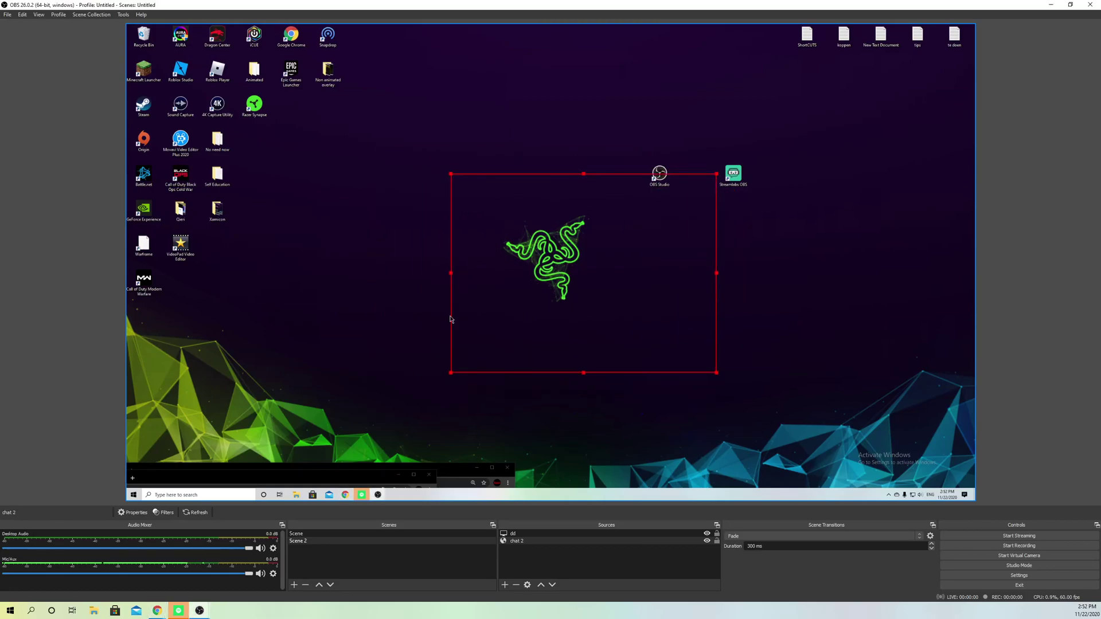
Lock chat 2 and check that it no longer moves when dragged.
click(717, 541)
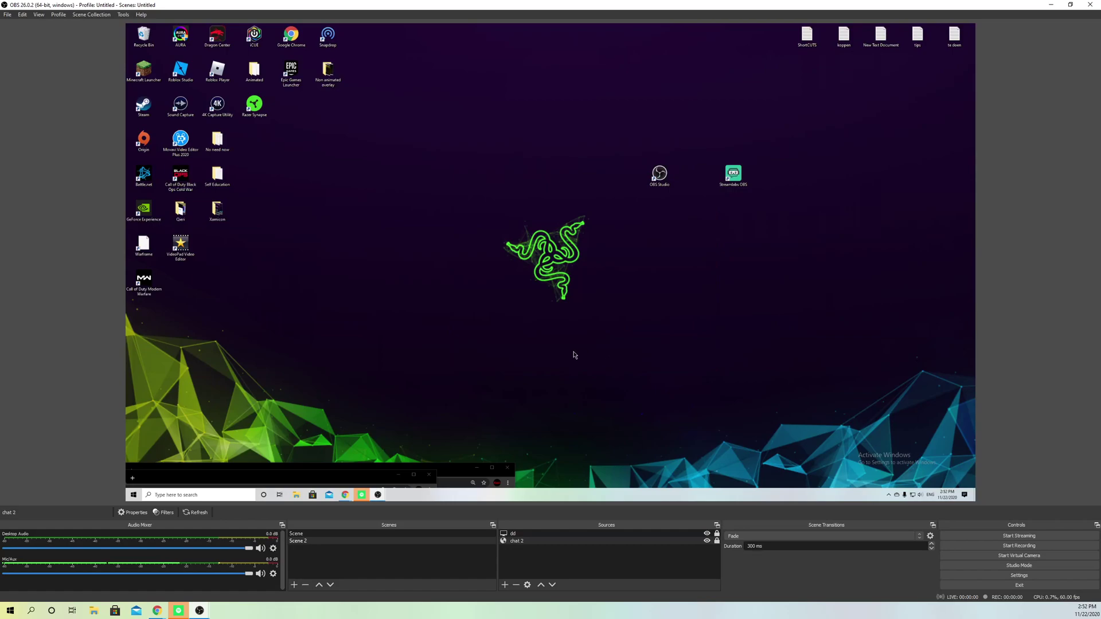
click(450, 318)
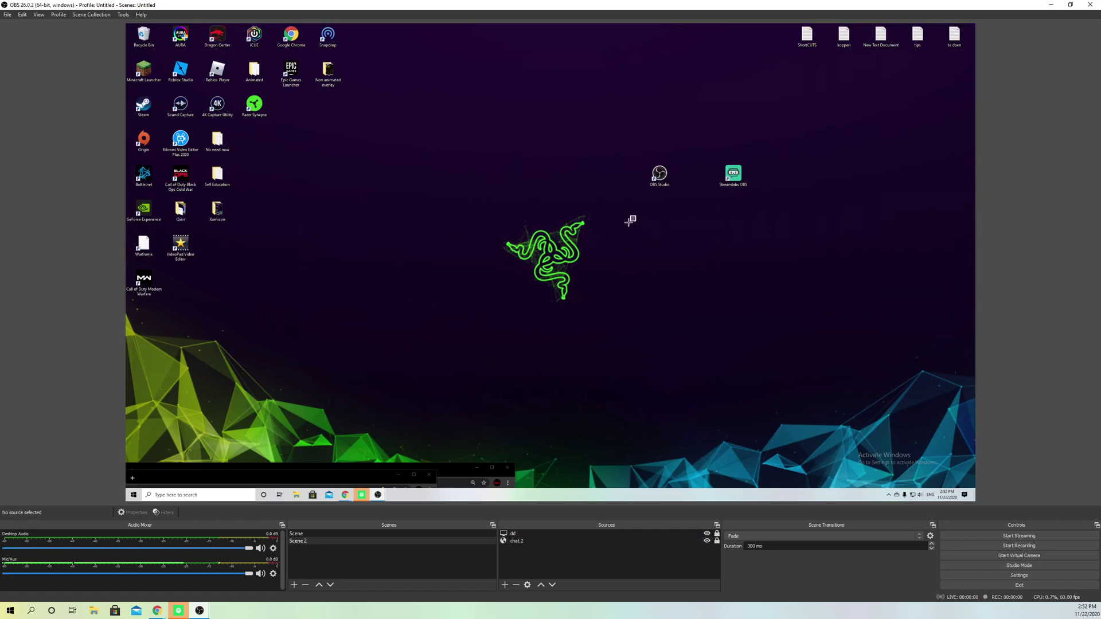
click(521, 536)
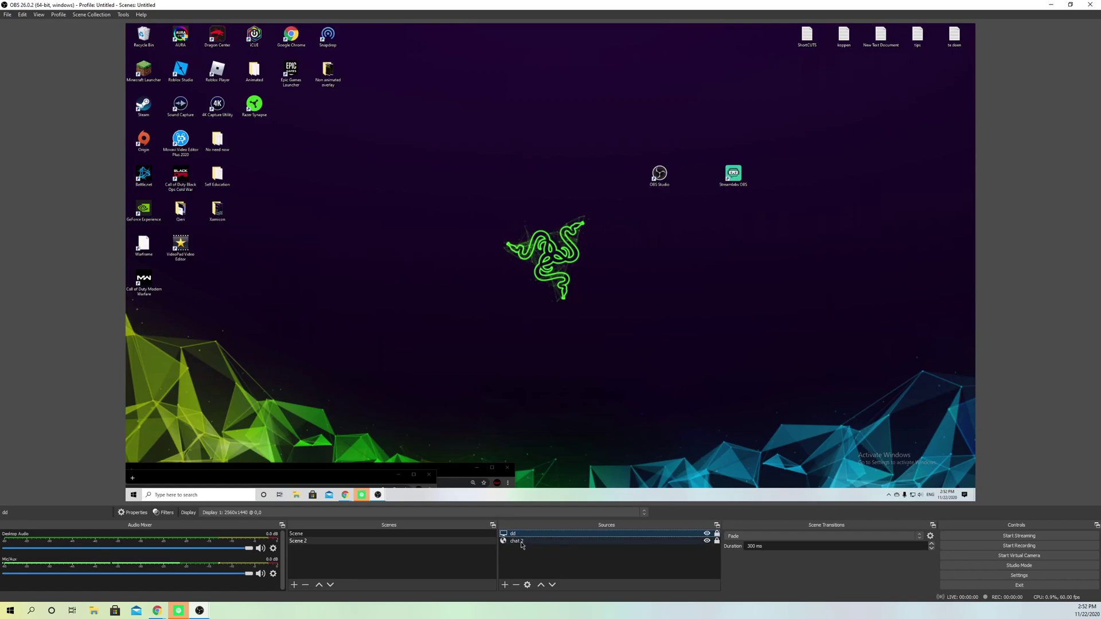
click(592, 291)
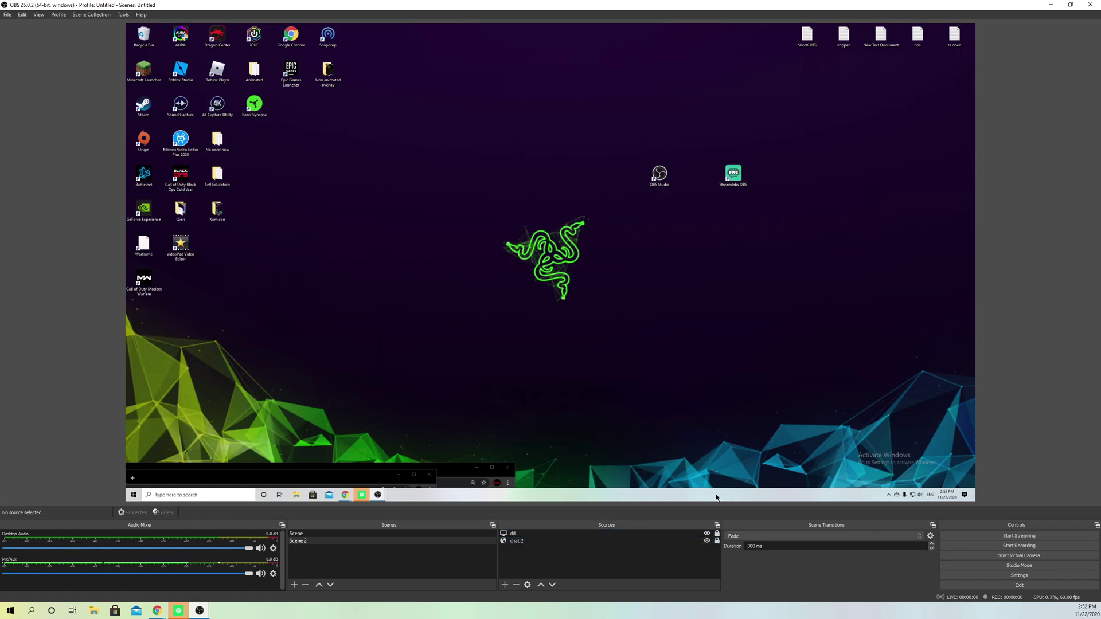
drag(347, 293, 331, 236)
Toggle dd's lock off and on again, then drag the dd capture.
click(717, 541)
click(717, 534)
mouse_move(534, 346)
mouse_down()
mouse_move(510, 334)
mouse_move(553, 354)
mouse_move(532, 346)
mouse_up()
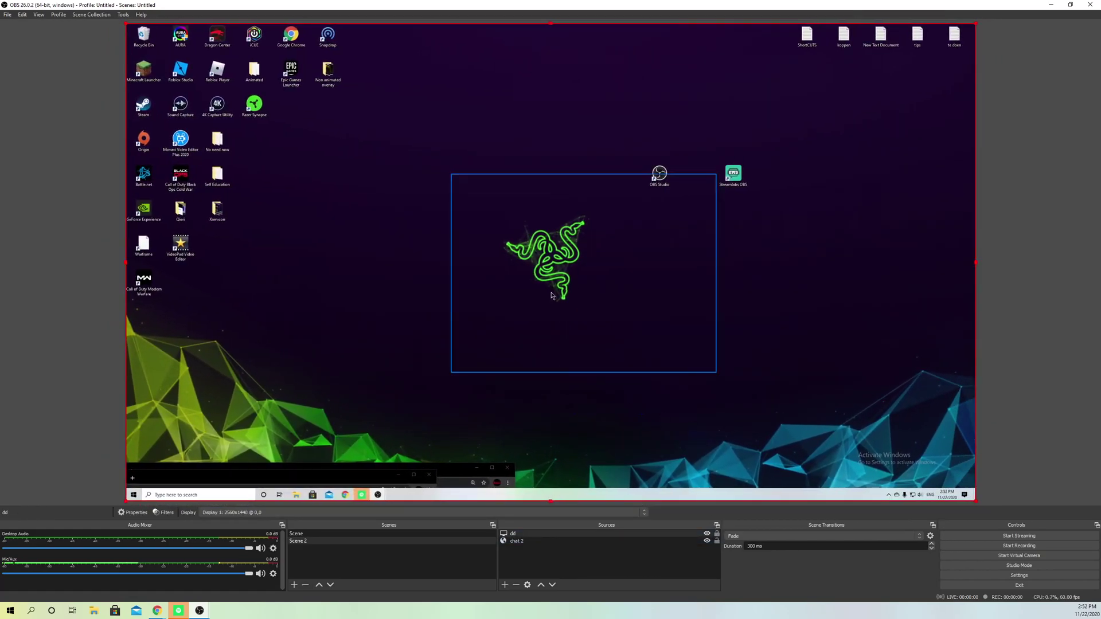
Drag the dd capture back so it spans the entire canvas.
drag(543, 284, 348, 229)
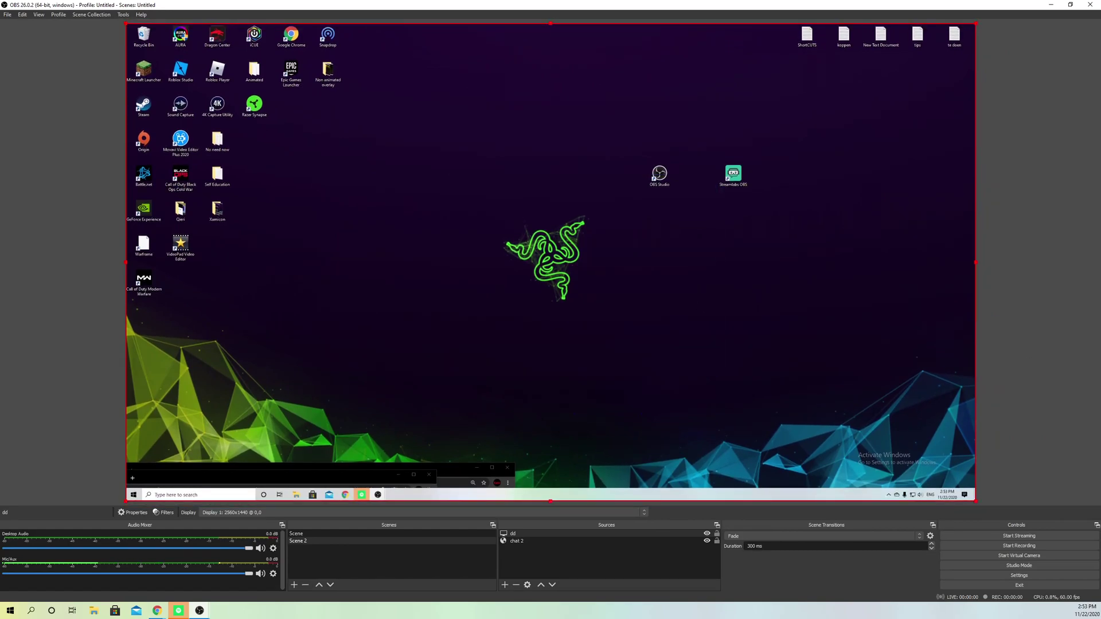